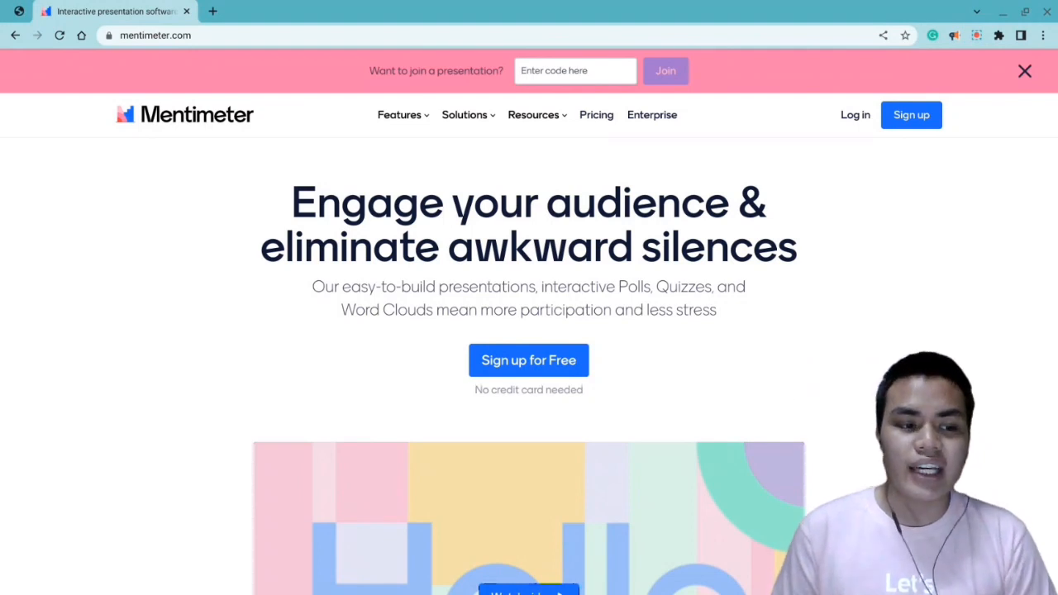
- Open the Mentimeter sign-up page and sign up with a Google account
{"action": "left_click", "coordinate": [914, 117]}
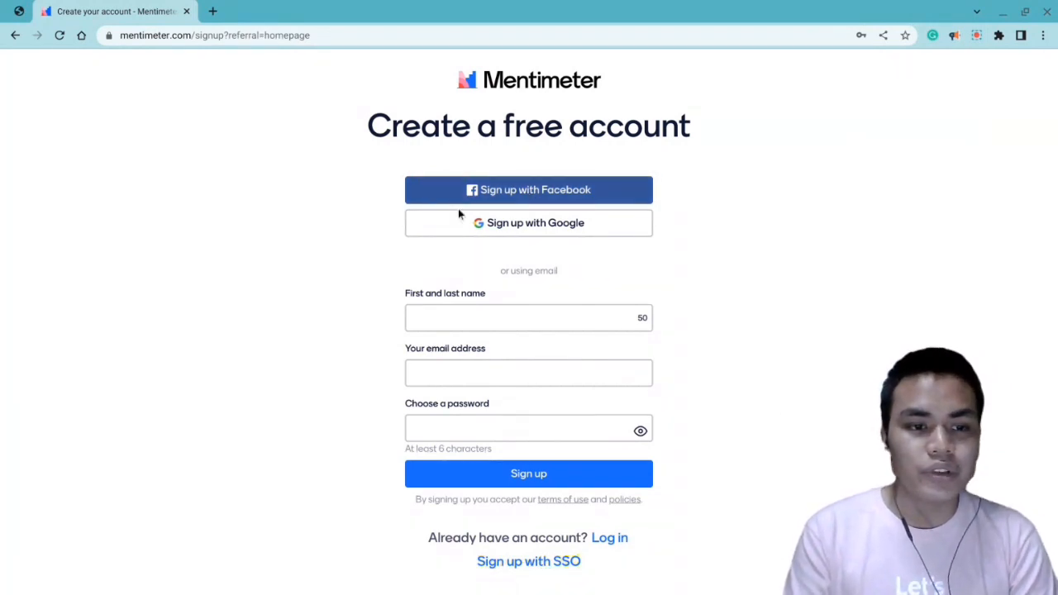
{"action": "left_click", "coordinate": [549, 224]}
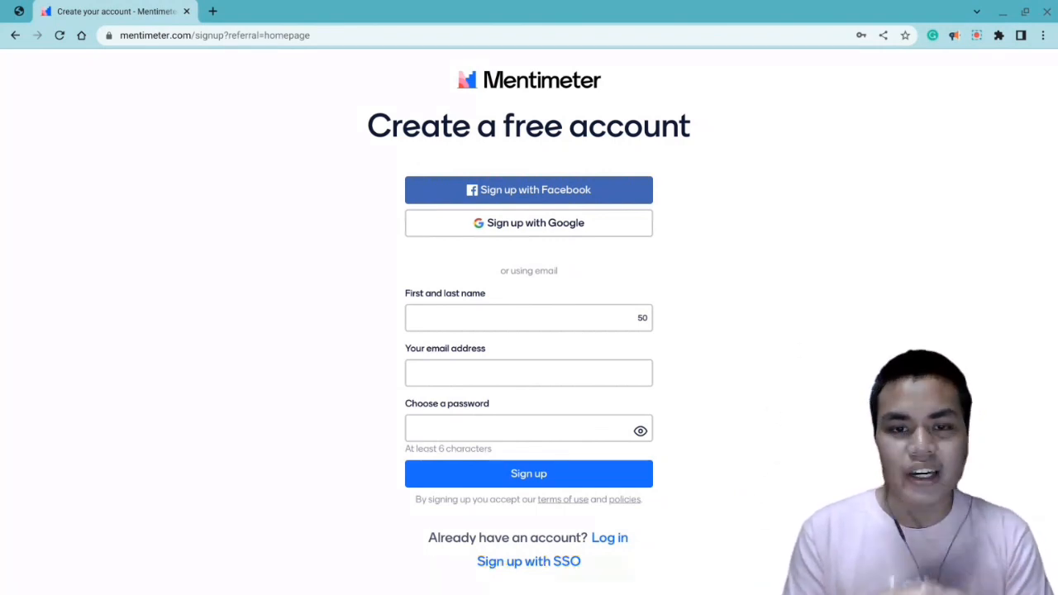
{"action": "left_click", "coordinate": [458, 351]}
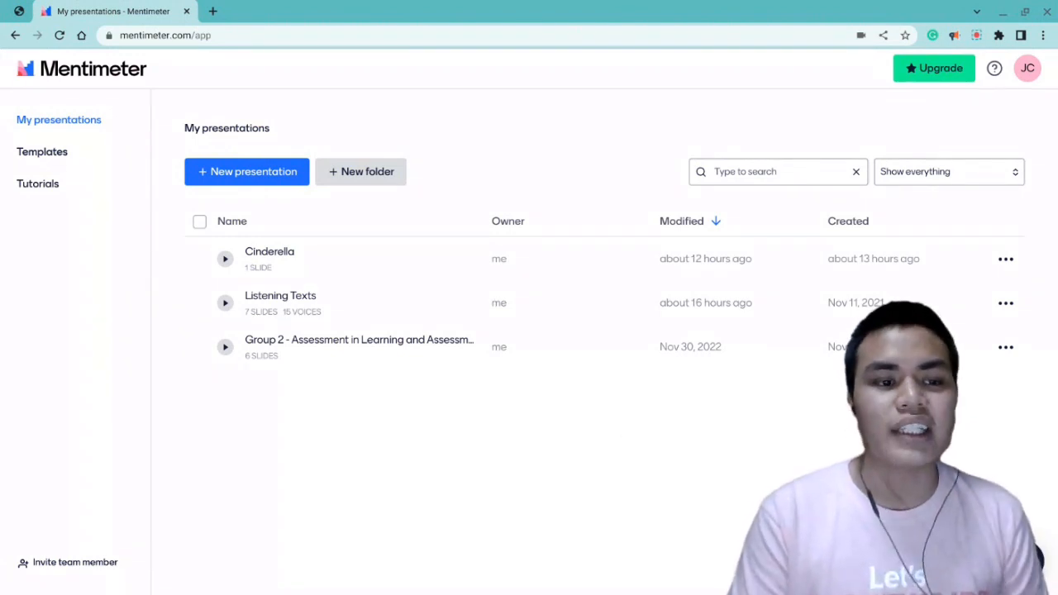
- Create a new presentation named "Children's Books"
{"action": "left_click", "coordinate": [250, 170]}
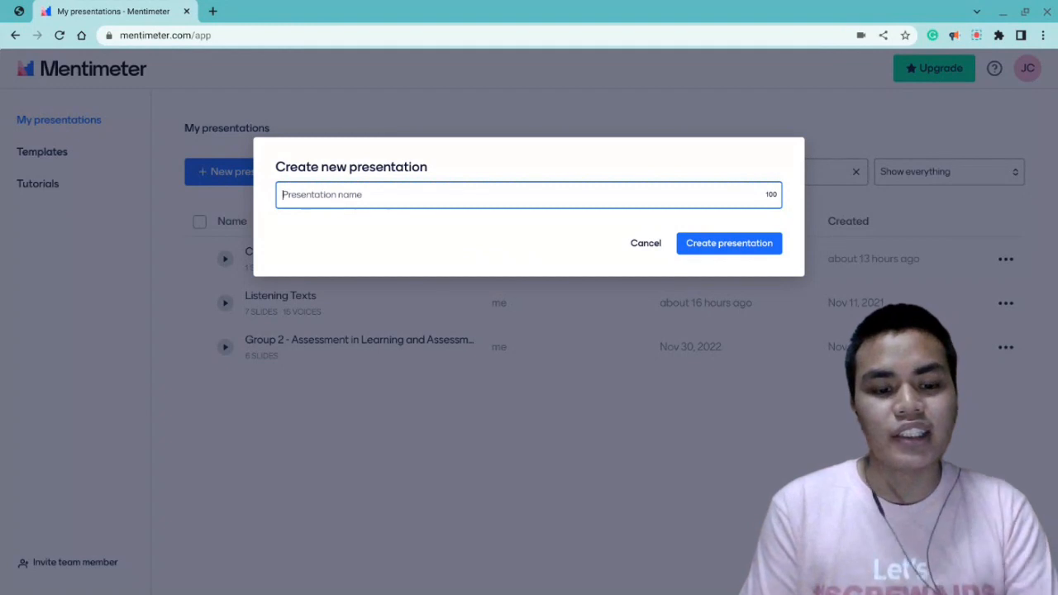
{"action": "type", "text": "Children"}
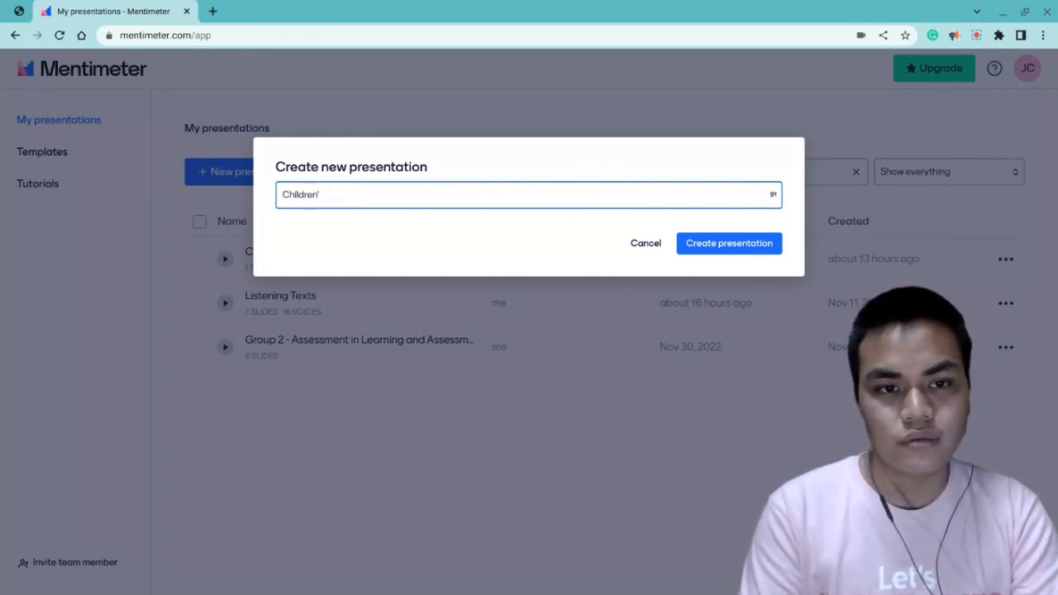
{"action": "type", "text": "'s Bppks"}
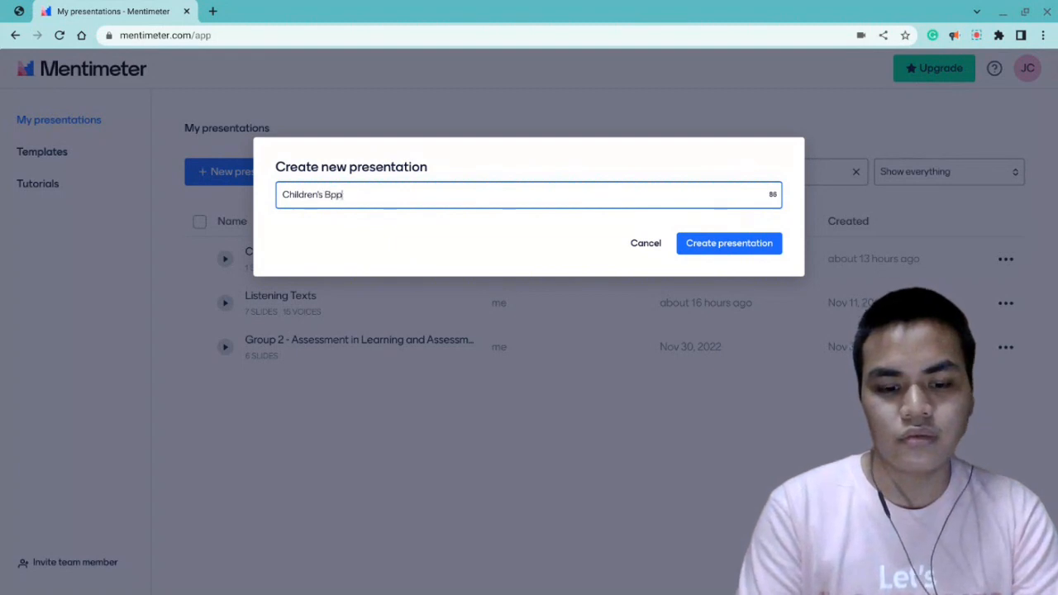
{"action": "left_click", "coordinate": [548, 219]}
{"action": "key", "text": "BackSpace"}
{"action": "key", "text": "BackSpace"}
{"action": "key", "text": "BackSpace"}
{"action": "key", "text": "BackSpace"}
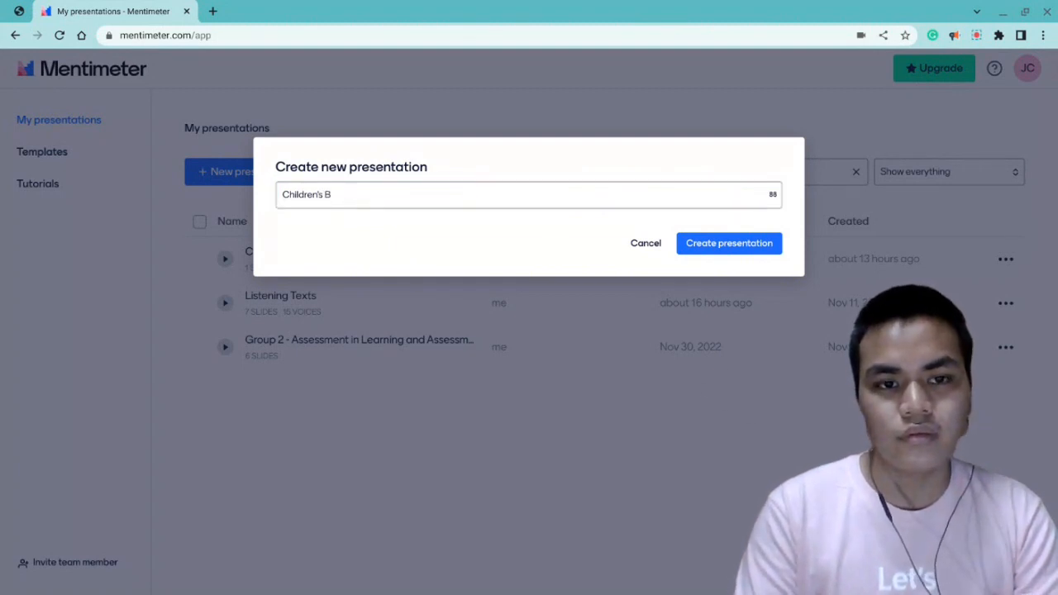
{"action": "type", "text": "ooks"}
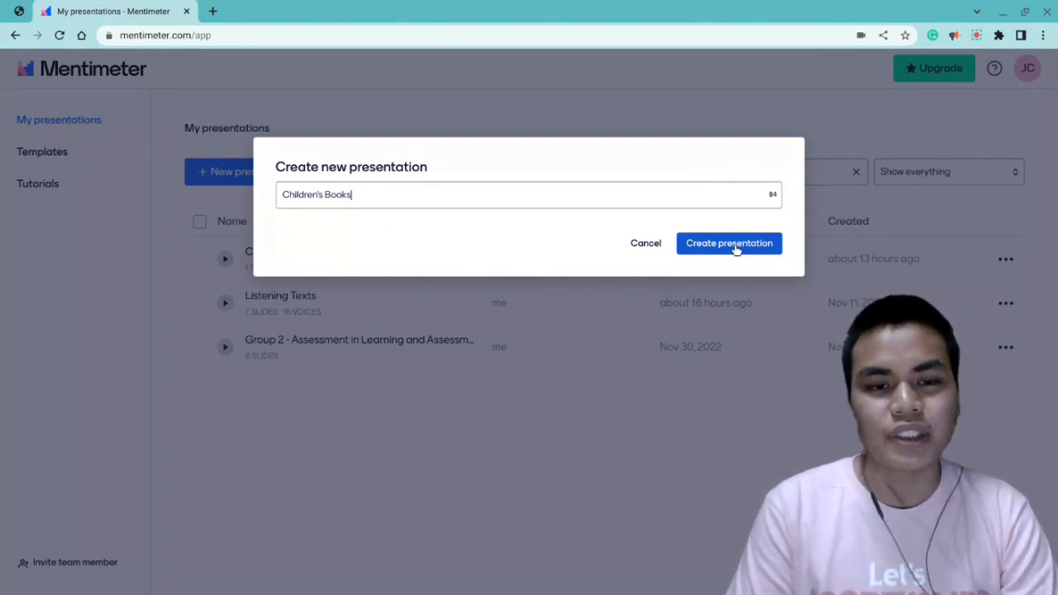
{"action": "left_click", "coordinate": [735, 245]}
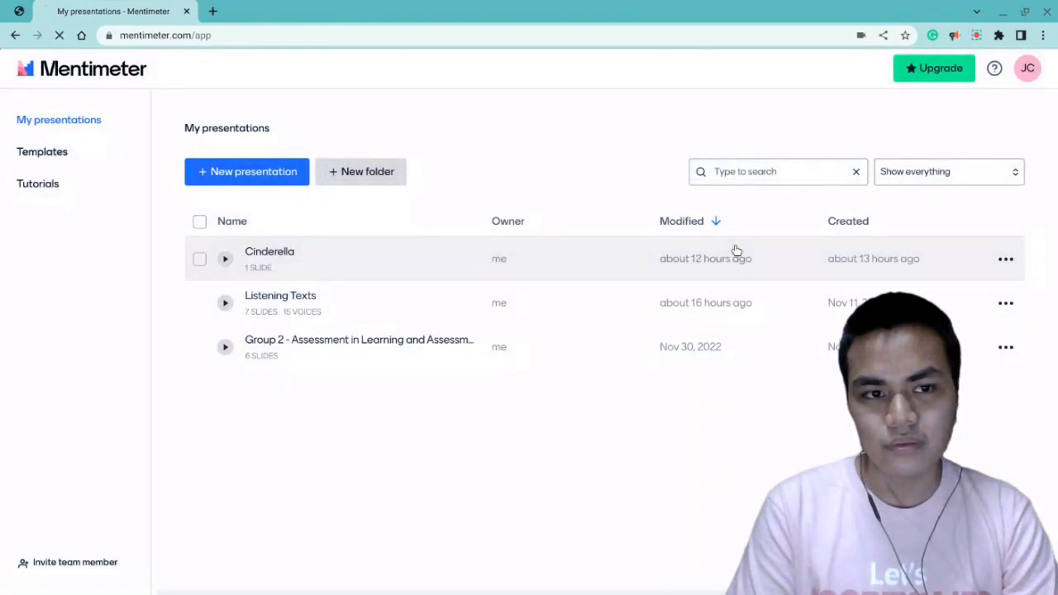
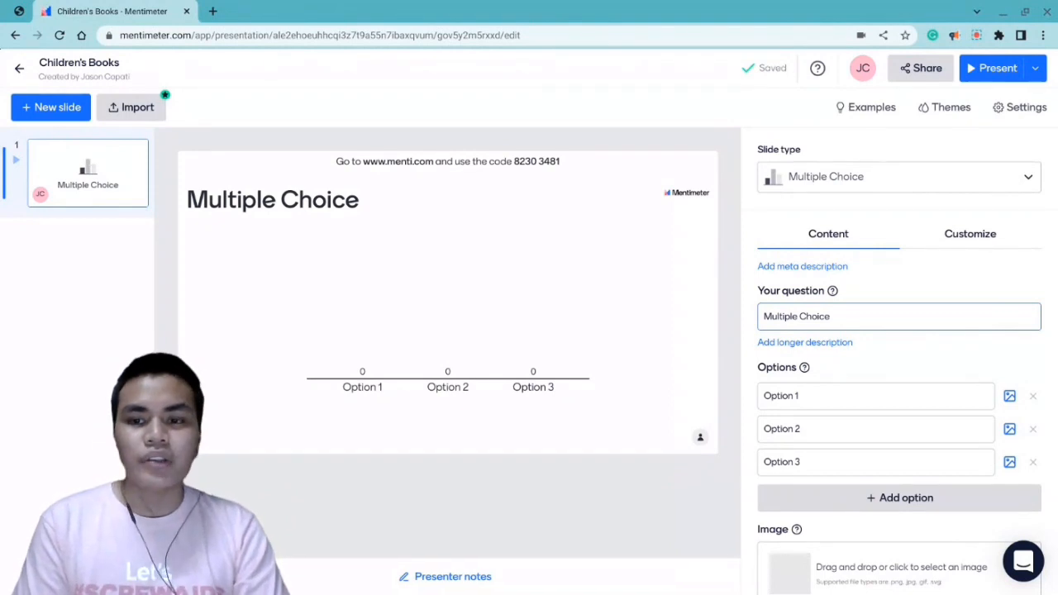
- Set the multiple choice slide's question to "Who is the protagonist on the story of Harry Potter?"
{"action": "left_click", "coordinate": [850, 316]}
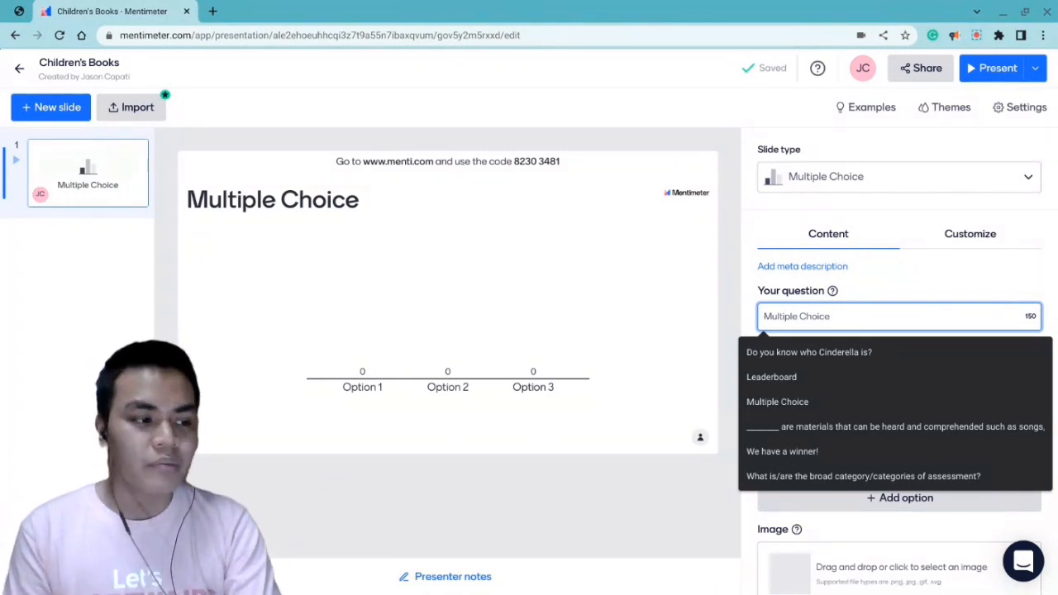
{"action": "left_click", "coordinate": [892, 289]}
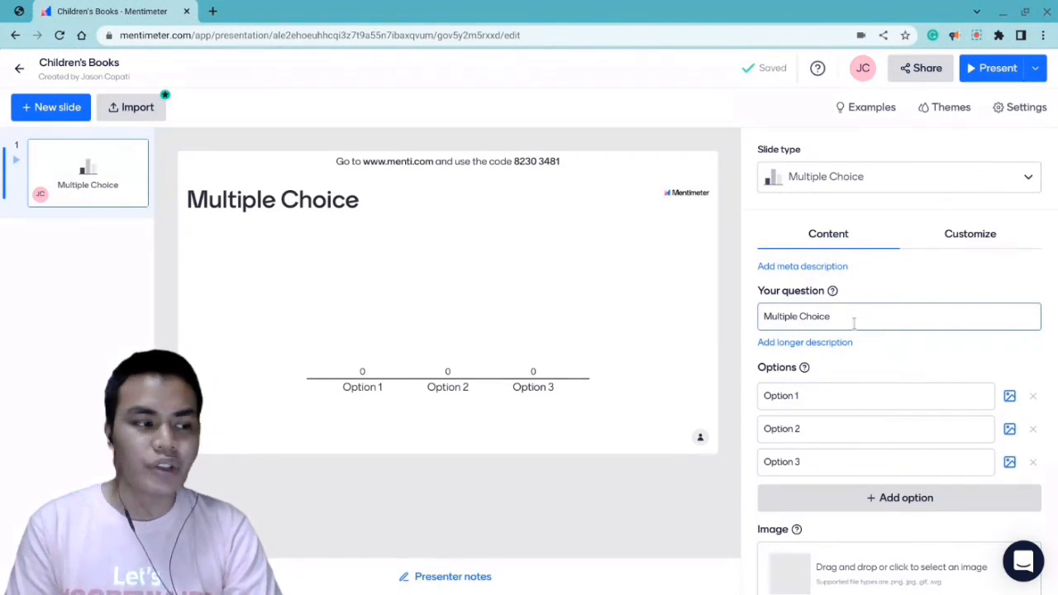
{"action": "triple_click", "coordinate": [854, 322]}
{"action": "type", "text": "W"}
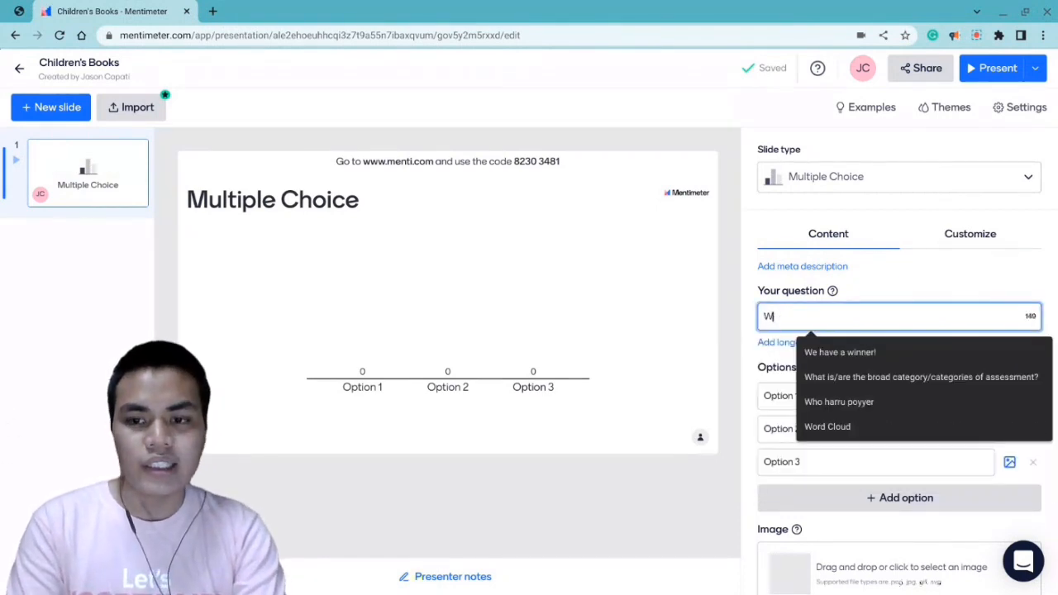
{"action": "type", "text": "h"}
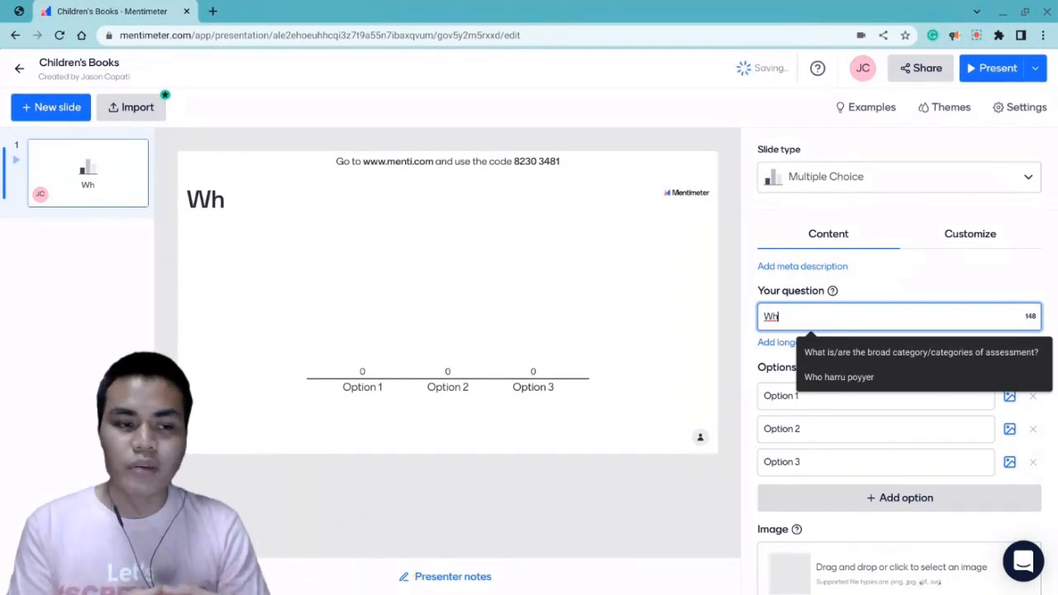
{"action": "type", "text": "o"}
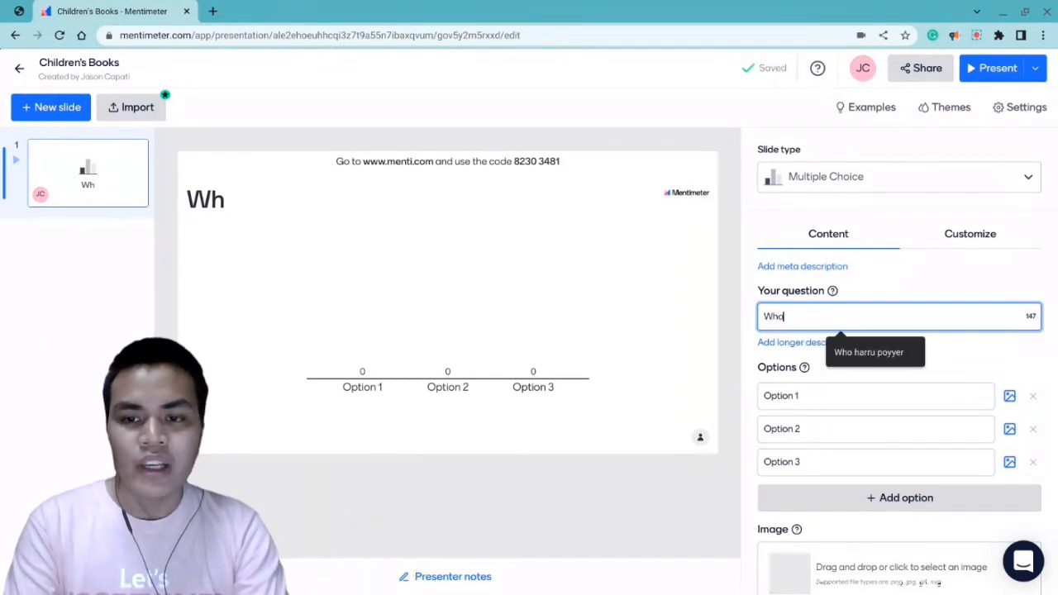
{"action": "type", "text": " is the p"}
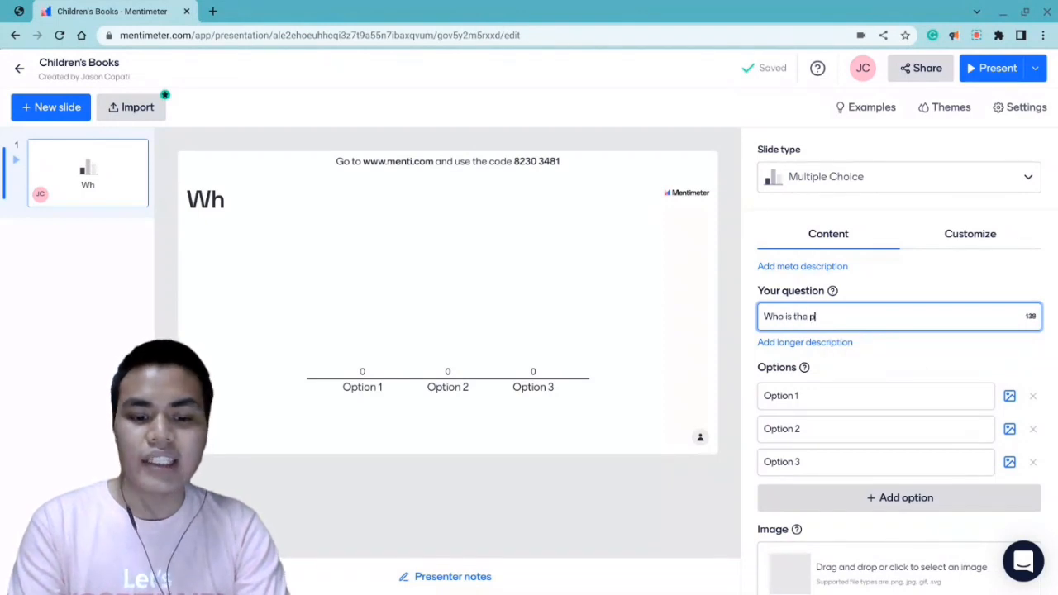
{"action": "type", "text": "rotagonis"}
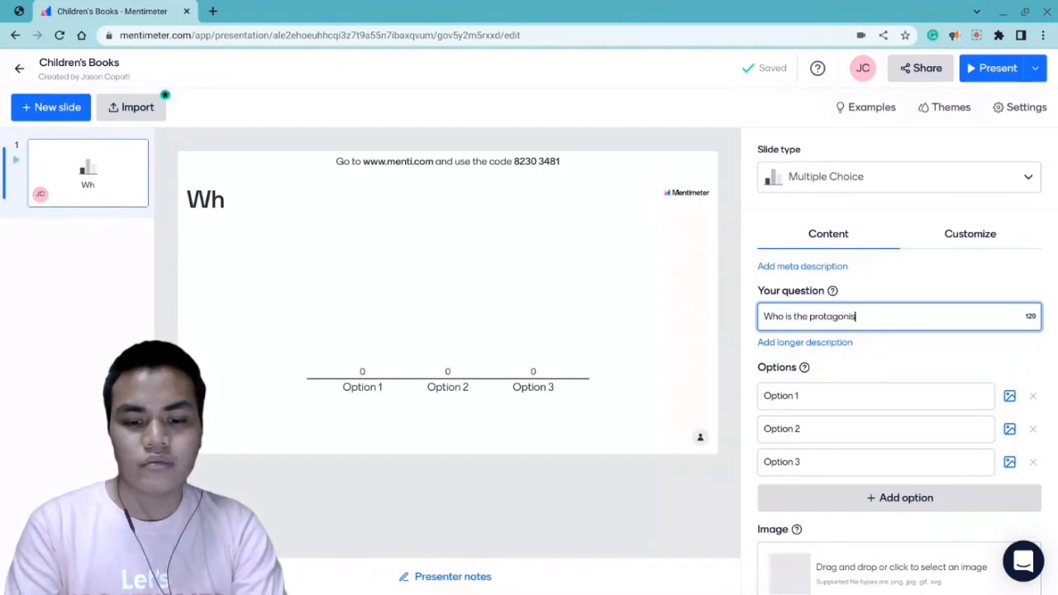
{"action": "type", "text": "t of"}
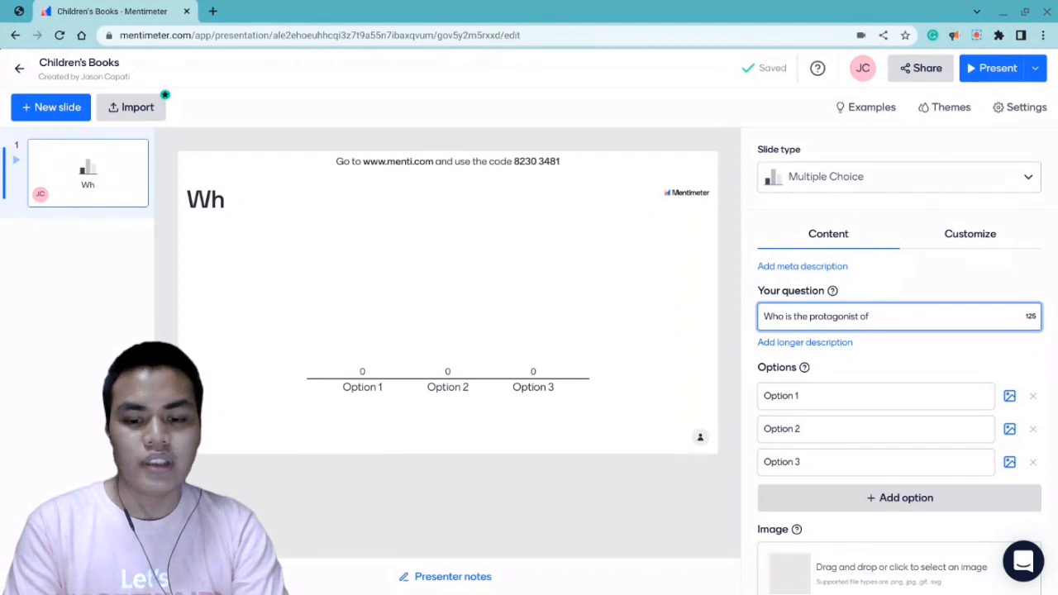
{"action": "key", "text": "BackSpace"}
{"action": "key", "text": "BackSpace"}
{"action": "key", "text": "BackSpace"}
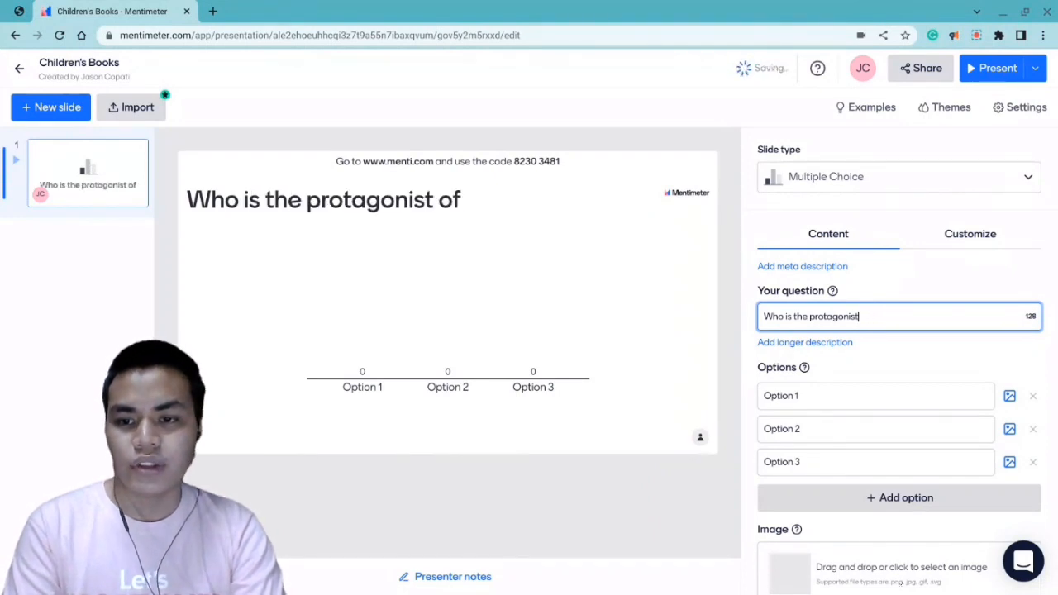
{"action": "type", "text": "on the st"}
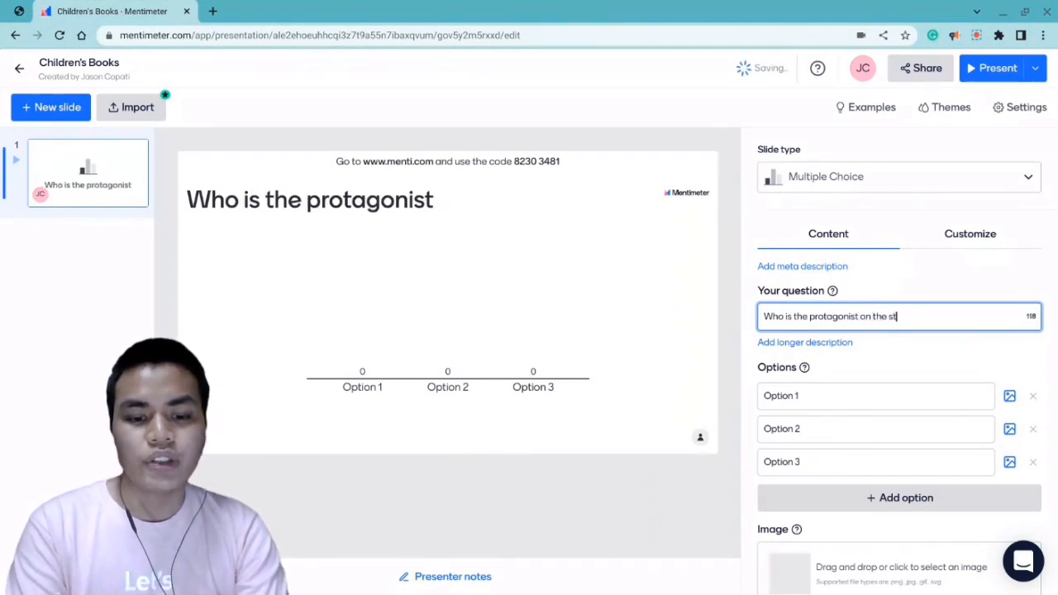
{"action": "type", "text": "oiry"}
{"action": "key", "text": "BackSpace"}
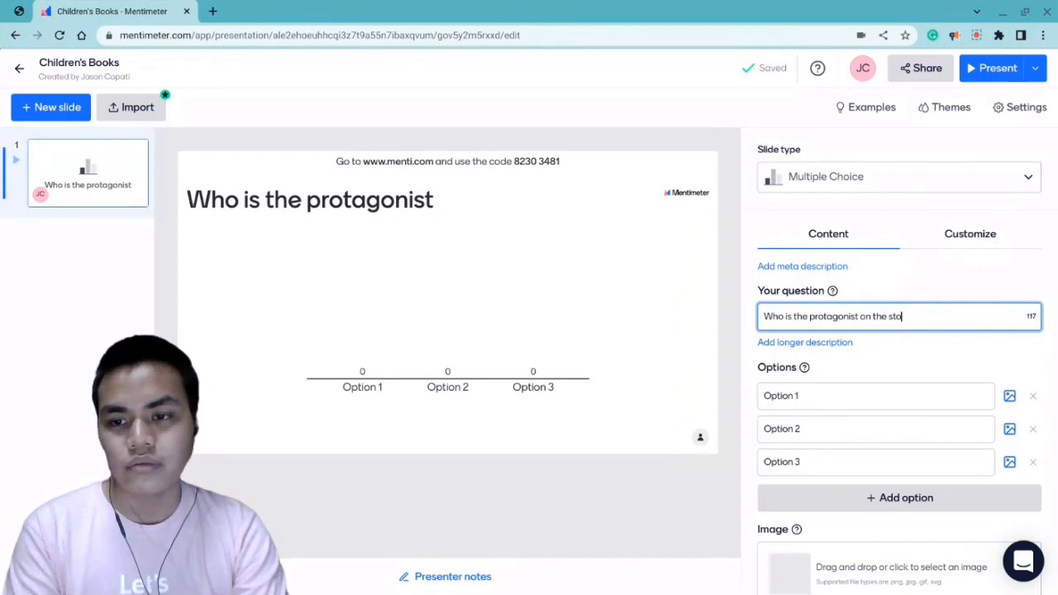
{"action": "type", "text": "ry of Harry Pote"}
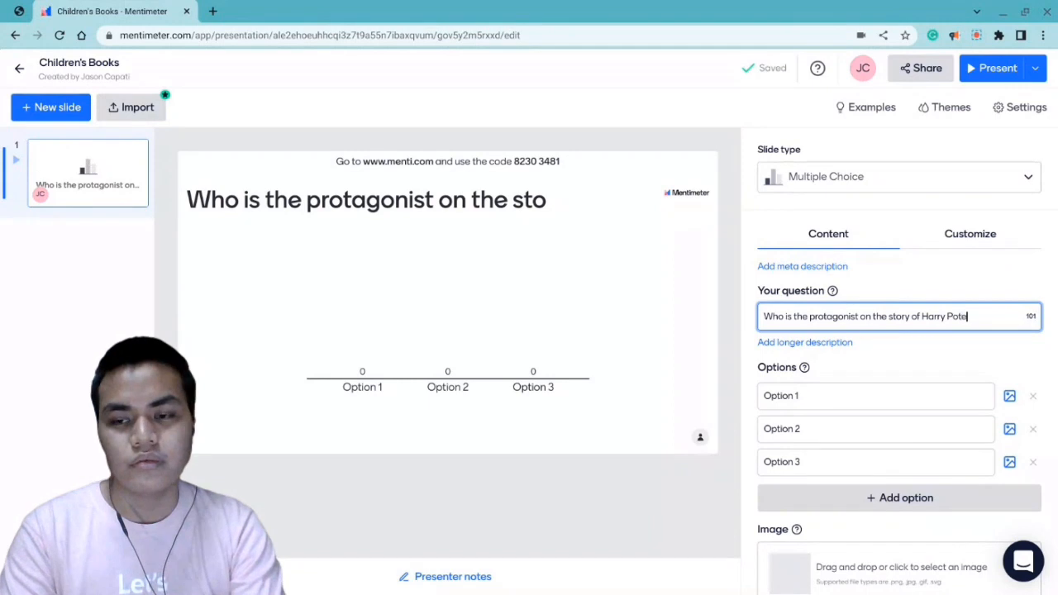
{"action": "key", "text": "BackSpace"}
{"action": "type", "text": "ter?"}
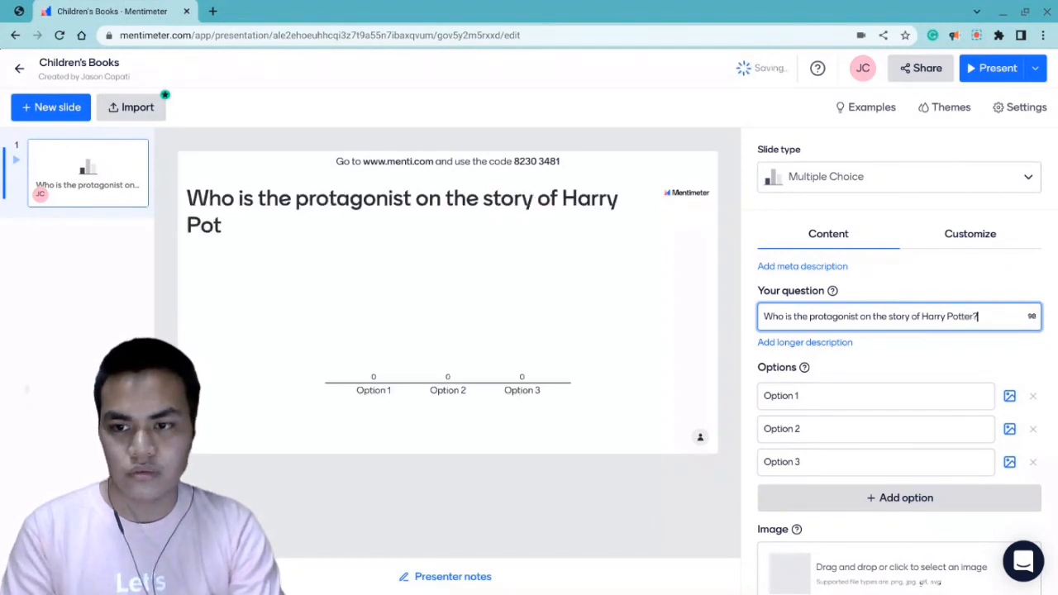
- Fill in the three answer options as "Harry Potter", "Voldemort" and "Hermione"
{"action": "left_click", "coordinate": [860, 395]}
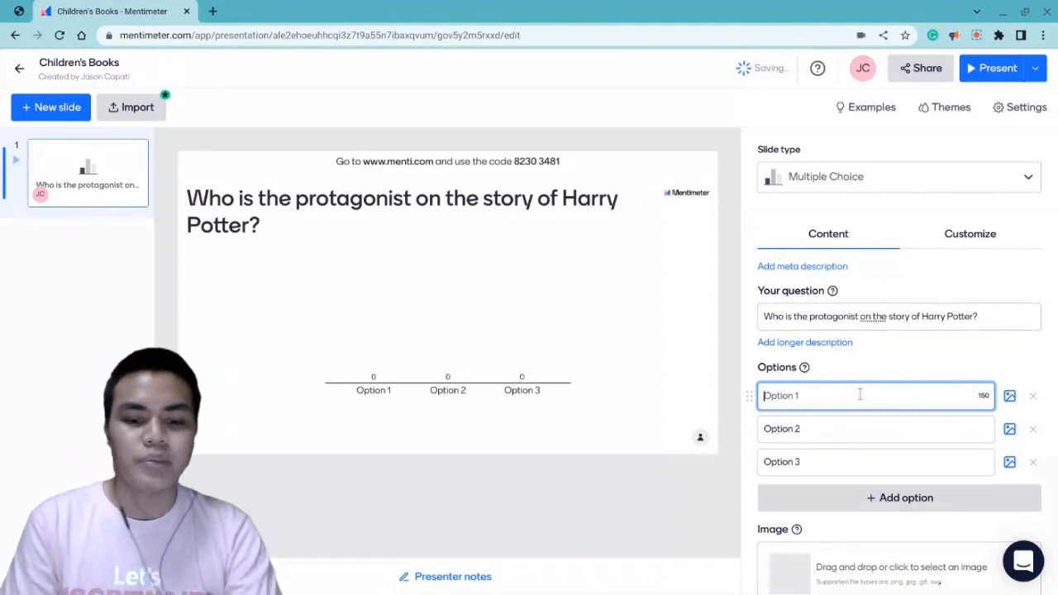
{"action": "type", "text": "Harry Potter"}
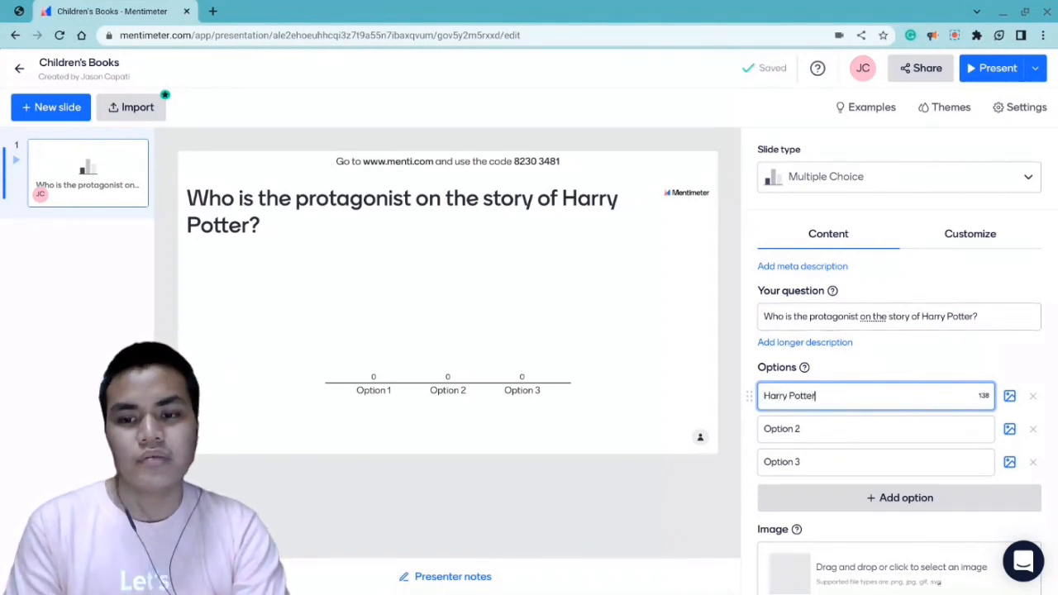
{"action": "left_click", "coordinate": [870, 426]}
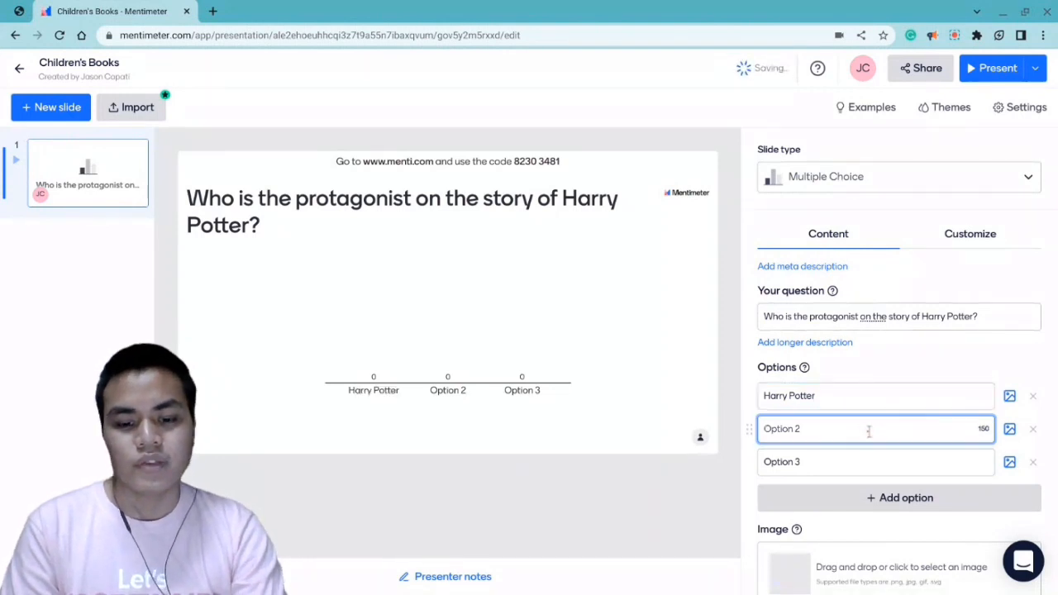
{"action": "type", "text": "Voldemort"}
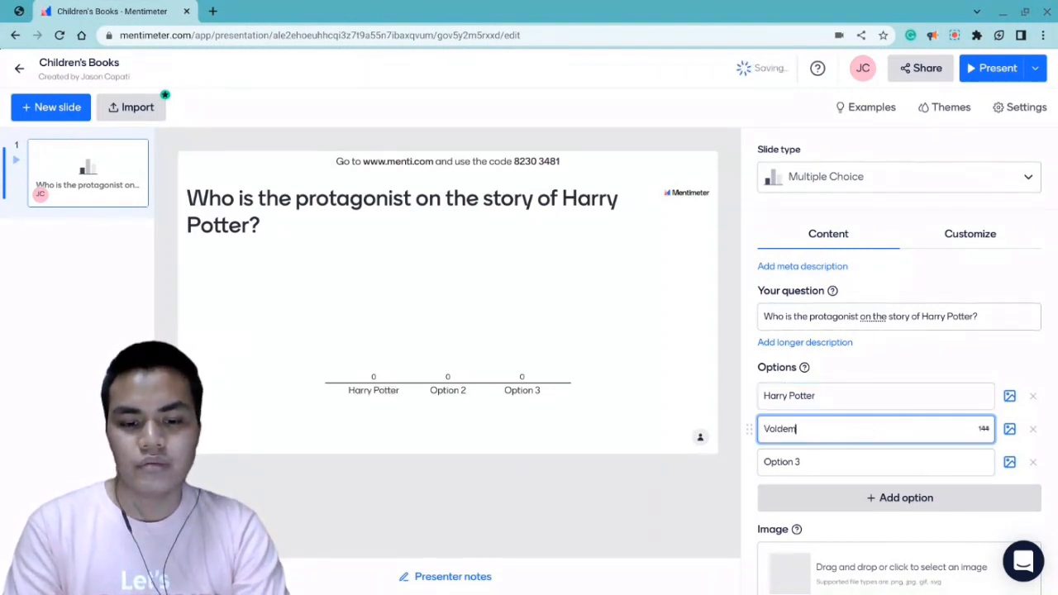
{"action": "left_click", "coordinate": [854, 469]}
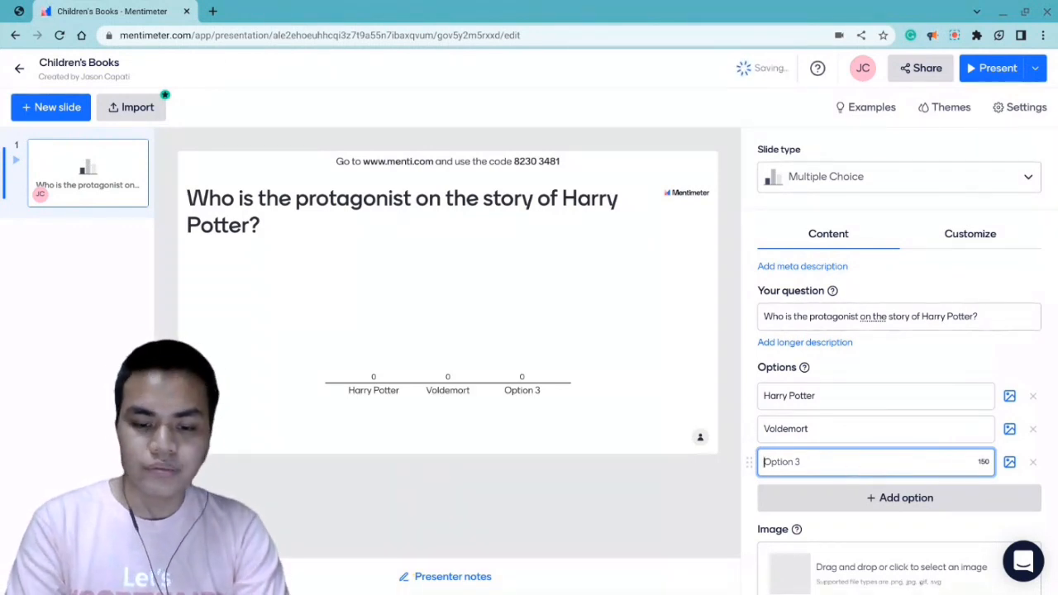
{"action": "type", "text": "H"}
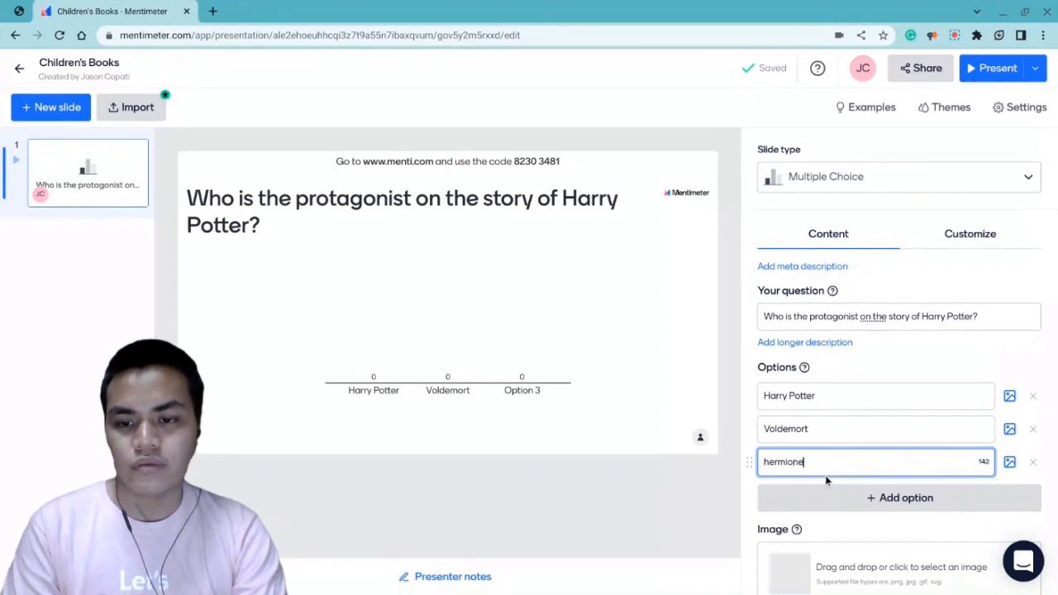
{"action": "type", "text": "ermione"}
{"action": "left_click", "coordinate": [770, 463]}
{"action": "key", "text": "BackSpace"}
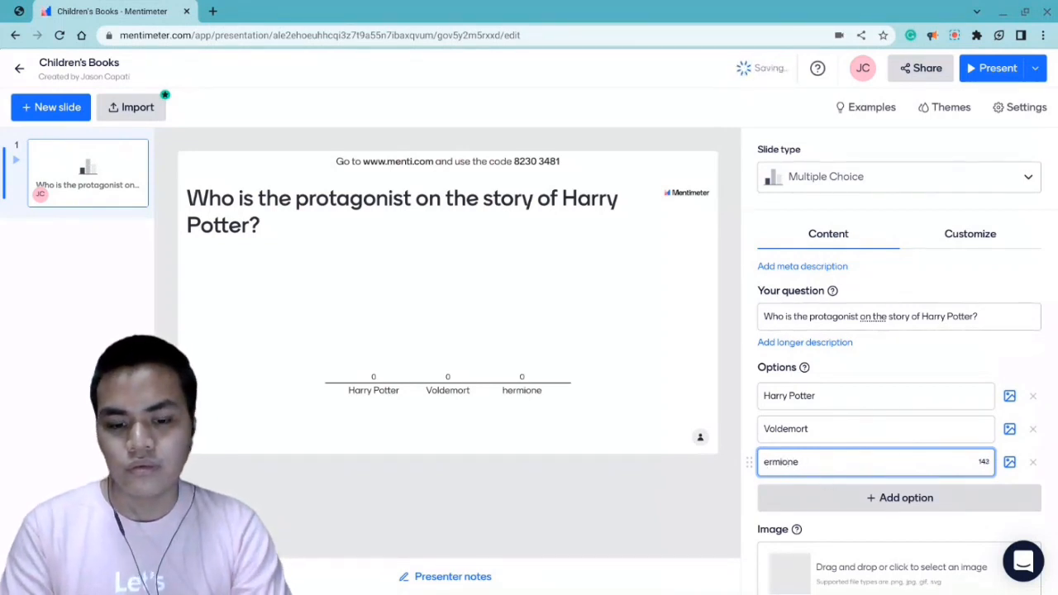
{"action": "type", "text": "H"}
{"action": "left_click", "coordinate": [662, 487]}
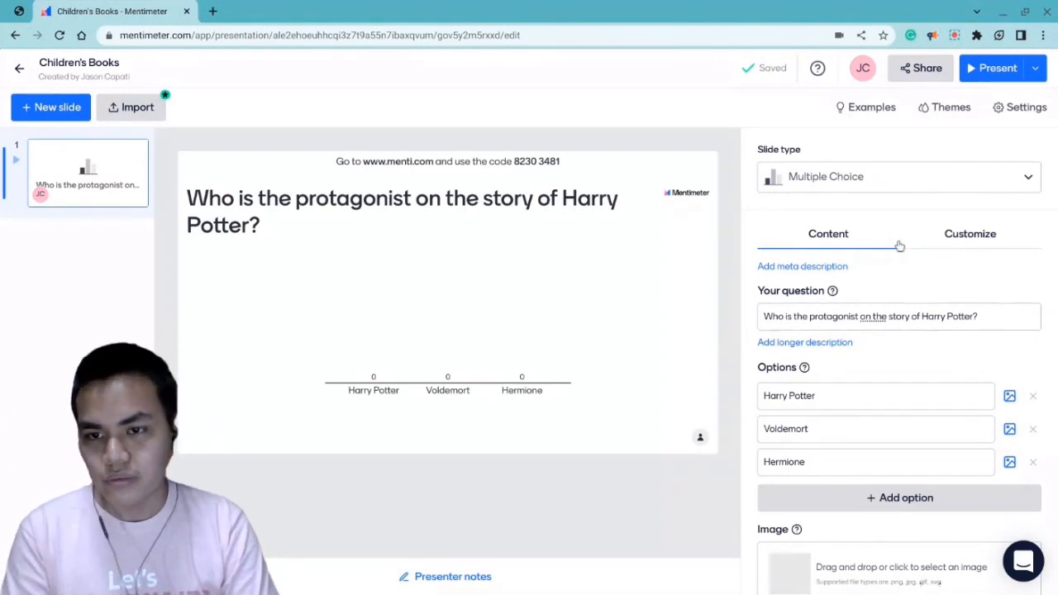
- Change the slide type to Word Cloud and set its question to "How did you feel when Cinderella lost her slipper?"
{"action": "left_click", "coordinate": [813, 179]}
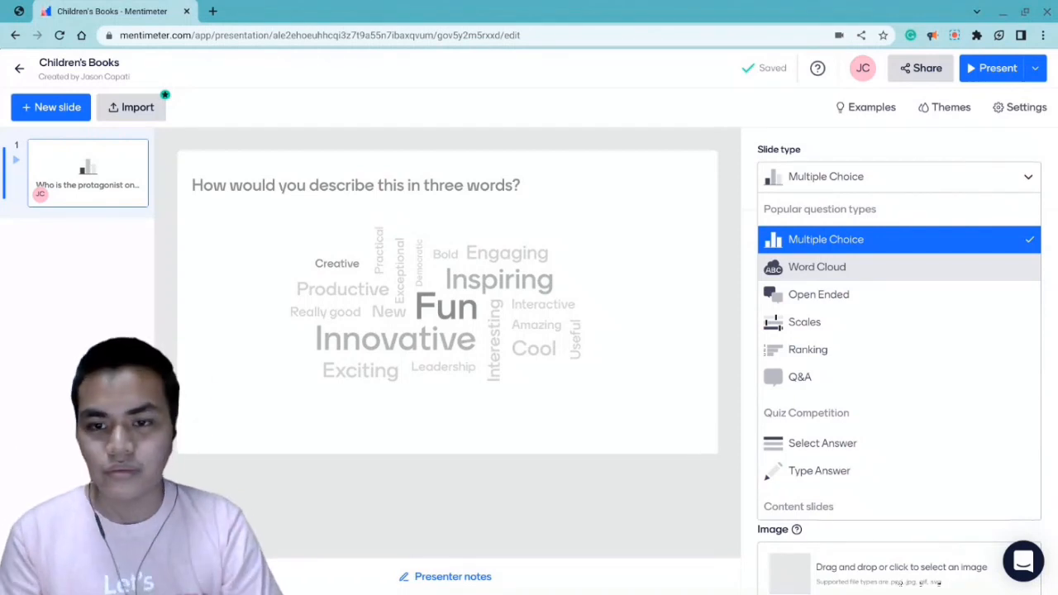
{"action": "left_click", "coordinate": [809, 273]}
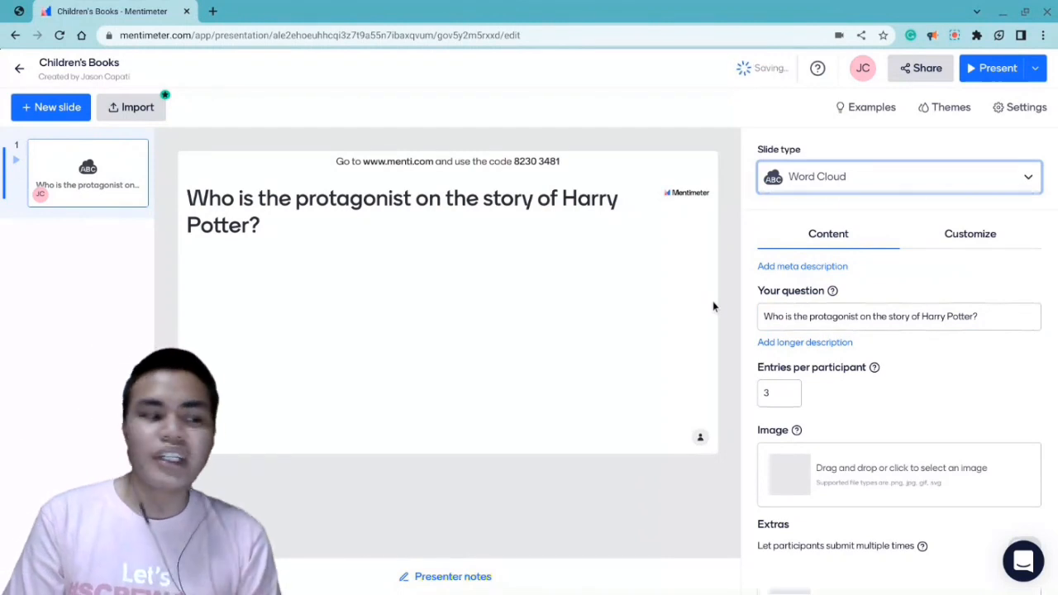
{"action": "triple_click", "coordinate": [854, 315]}
{"action": "type", "text": "How did"}
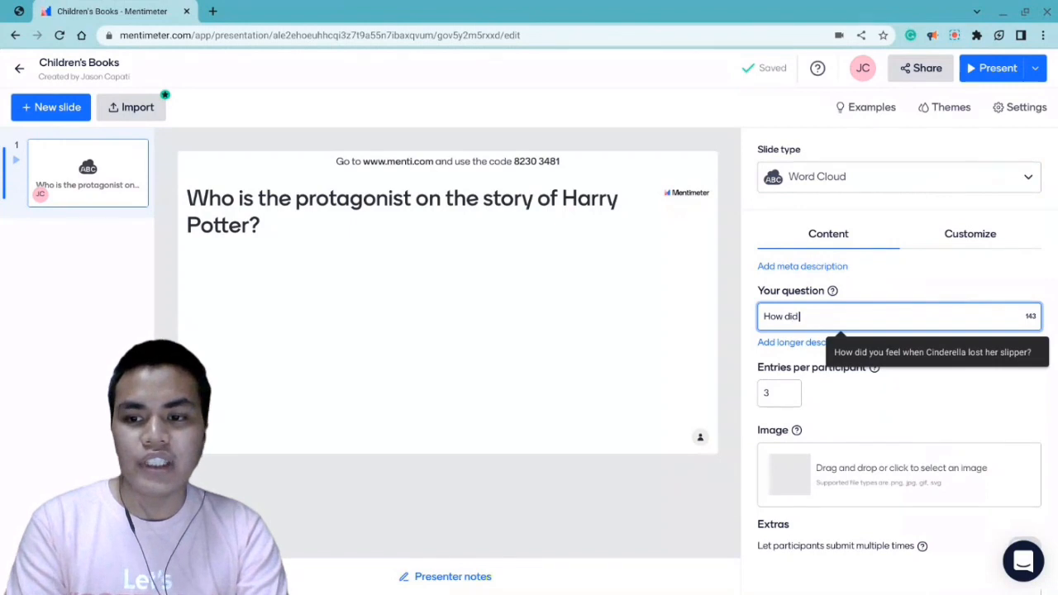
{"action": "left_click", "coordinate": [949, 356]}
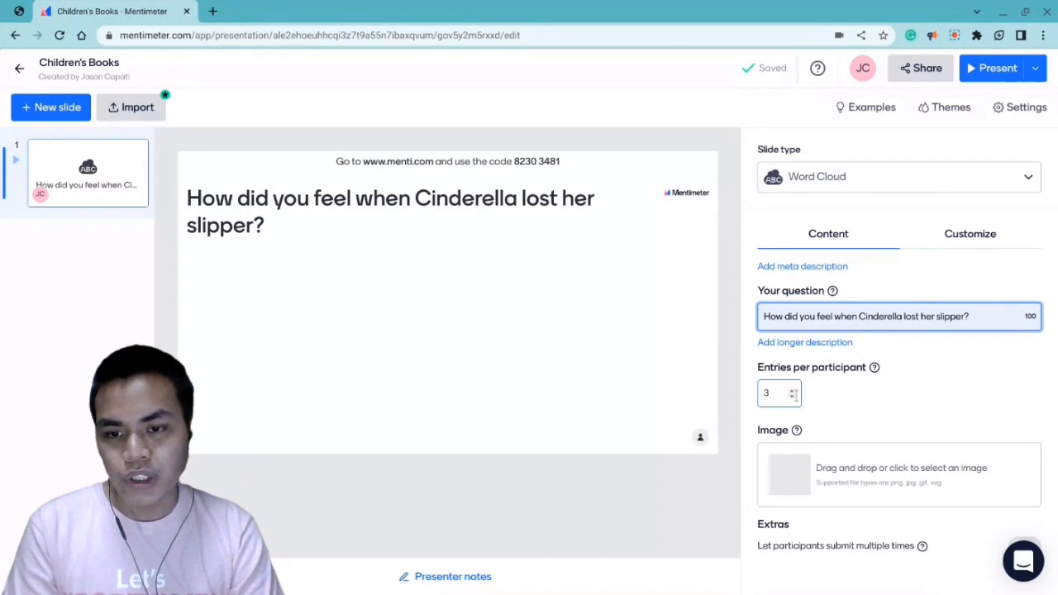
- Raise the word cloud's number of entries per participant to 10
{"action": "left_click", "coordinate": [792, 398]}
{"action": "left_click", "coordinate": [792, 398]}
{"action": "left_click", "coordinate": [792, 397]}
{"action": "left_click", "coordinate": [793, 390]}
{"action": "left_click", "coordinate": [793, 390]}
{"action": "left_click", "coordinate": [793, 391]}
{"action": "left_click", "coordinate": [793, 390]}
{"action": "left_click", "coordinate": [793, 391]}
{"action": "left_click", "coordinate": [793, 390]}
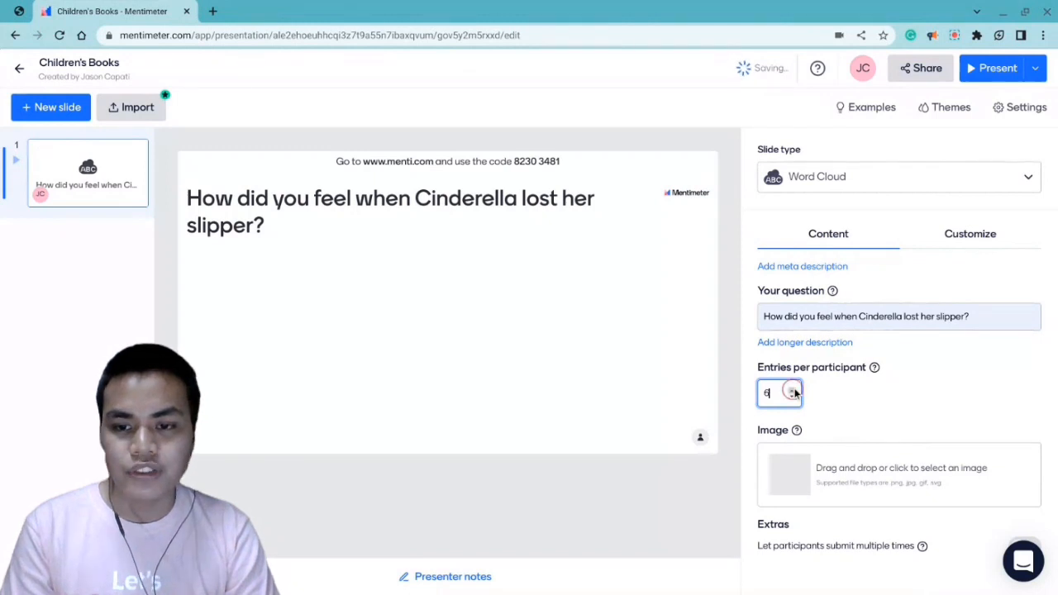
{"action": "left_click", "coordinate": [793, 390]}
{"action": "left_click", "coordinate": [794, 390]}
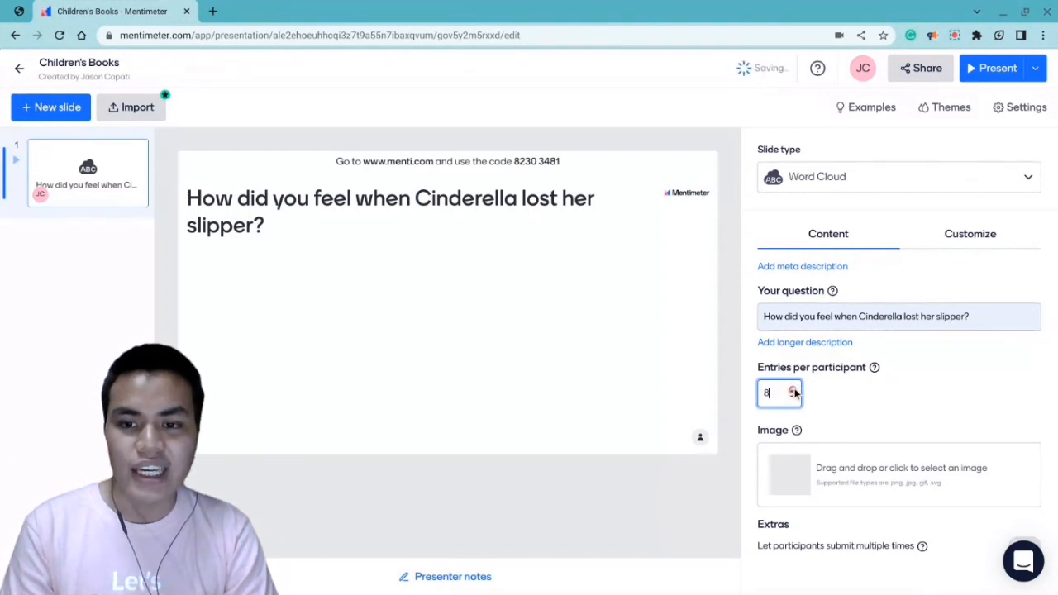
{"action": "left_click", "coordinate": [793, 390]}
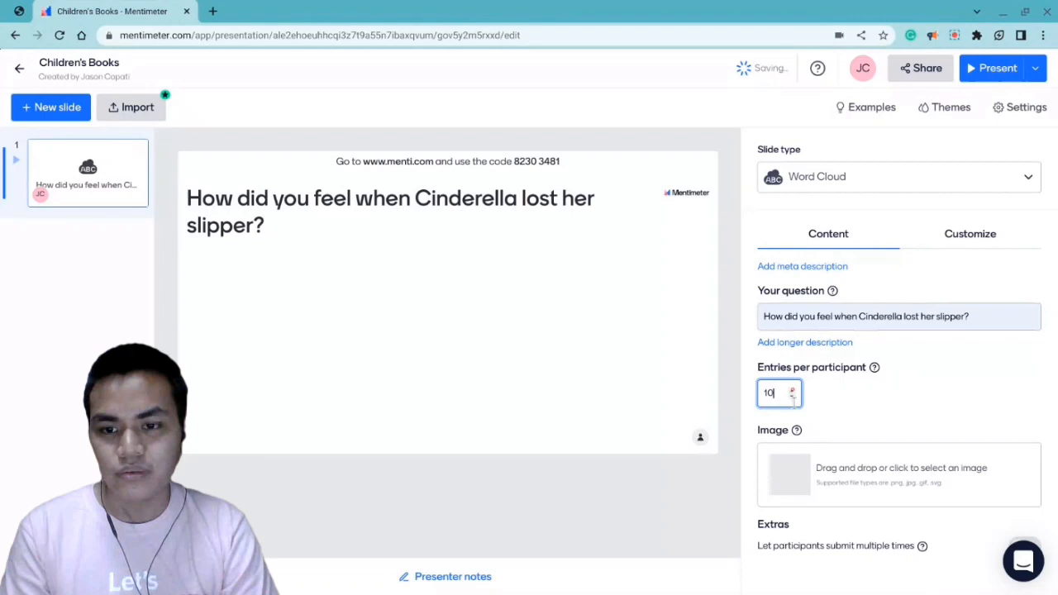
- Reduce the word cloud's entries per participant to 1
{"action": "left_click", "coordinate": [793, 399]}
{"action": "left_click", "coordinate": [793, 399]}
{"action": "left_click", "coordinate": [793, 399]}
{"action": "left_click", "coordinate": [794, 399]}
{"action": "left_click", "coordinate": [793, 399]}
{"action": "left_click", "coordinate": [793, 399]}
{"action": "left_click", "coordinate": [793, 399]}
{"action": "left_click", "coordinate": [794, 399]}
{"action": "left_click", "coordinate": [793, 399]}
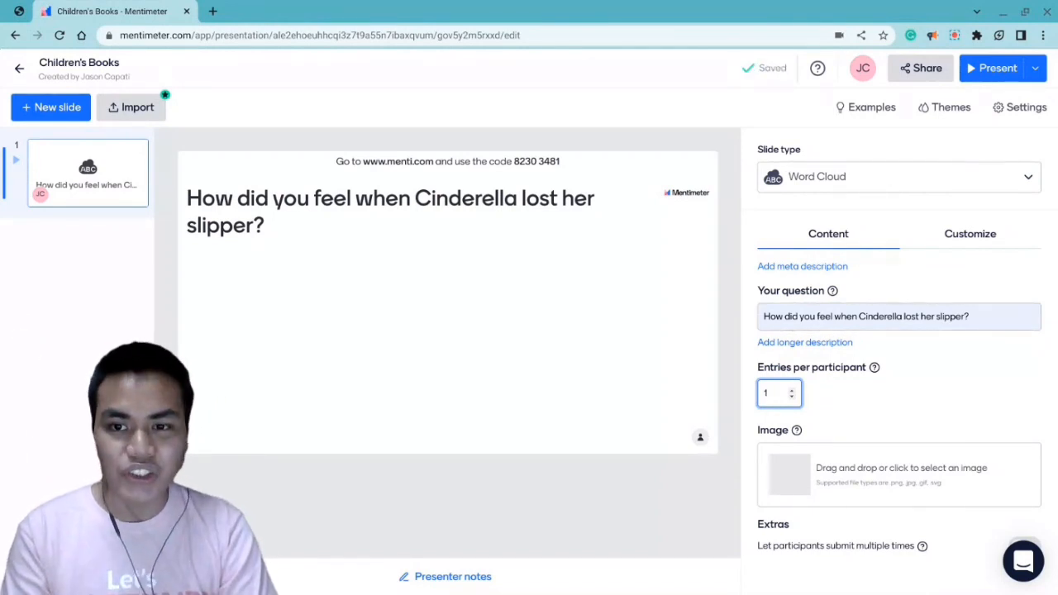
- Change the slide type to Open Ended and set its question to "If you want to be a fictional character, who would you be?"
{"action": "left_click", "coordinate": [884, 173]}
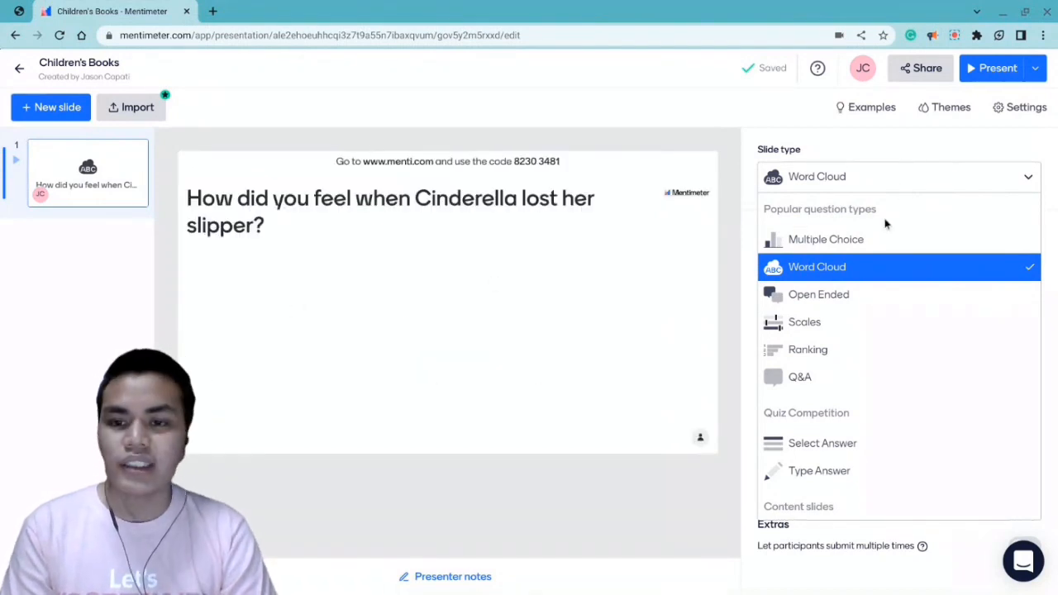
{"action": "left_click", "coordinate": [839, 297]}
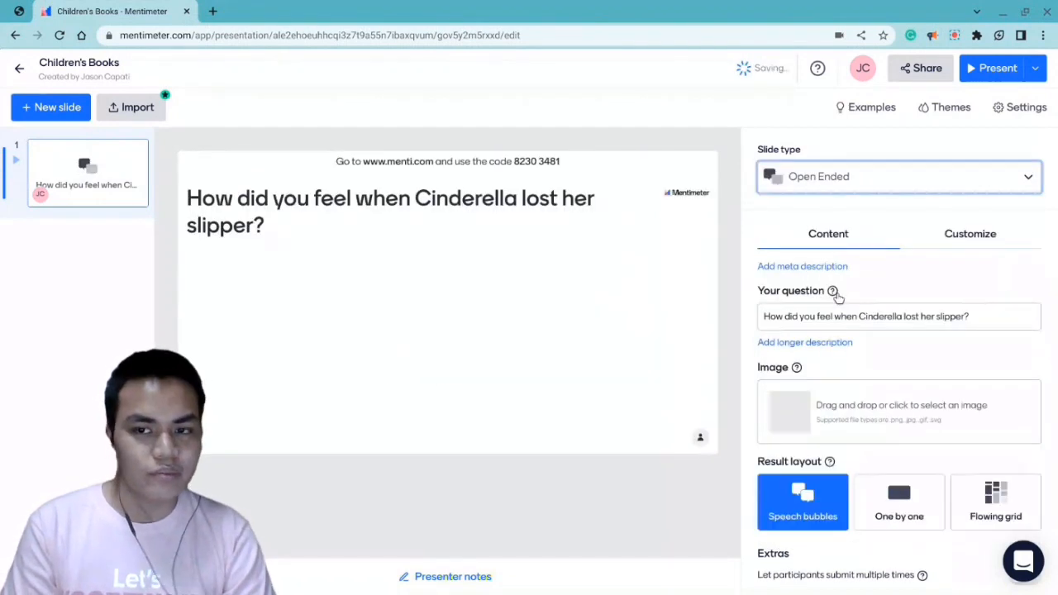
{"action": "left_click", "coordinate": [794, 320]}
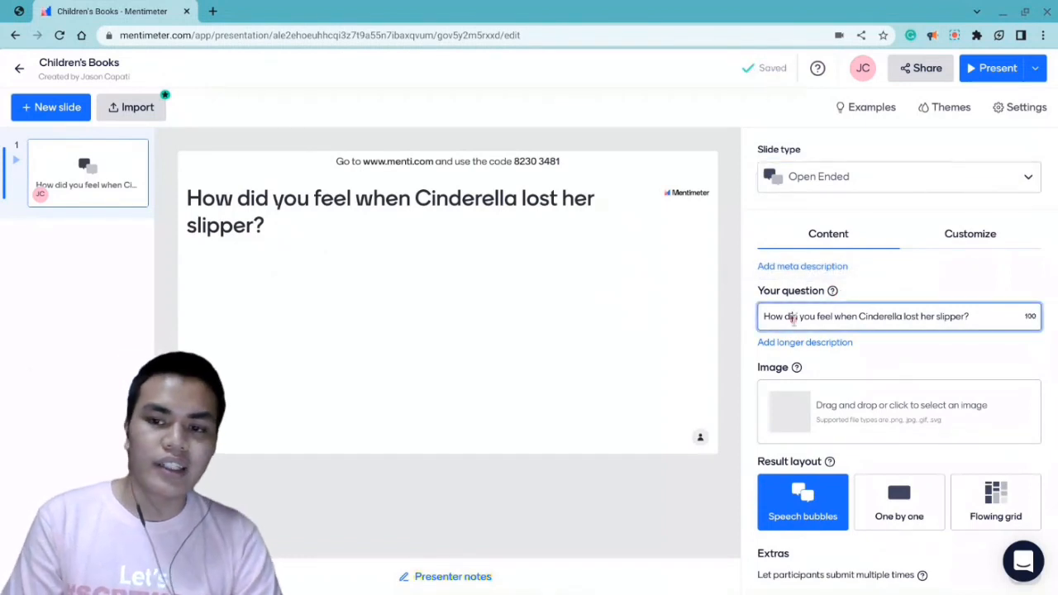
{"action": "key", "text": "ctrl+a"}
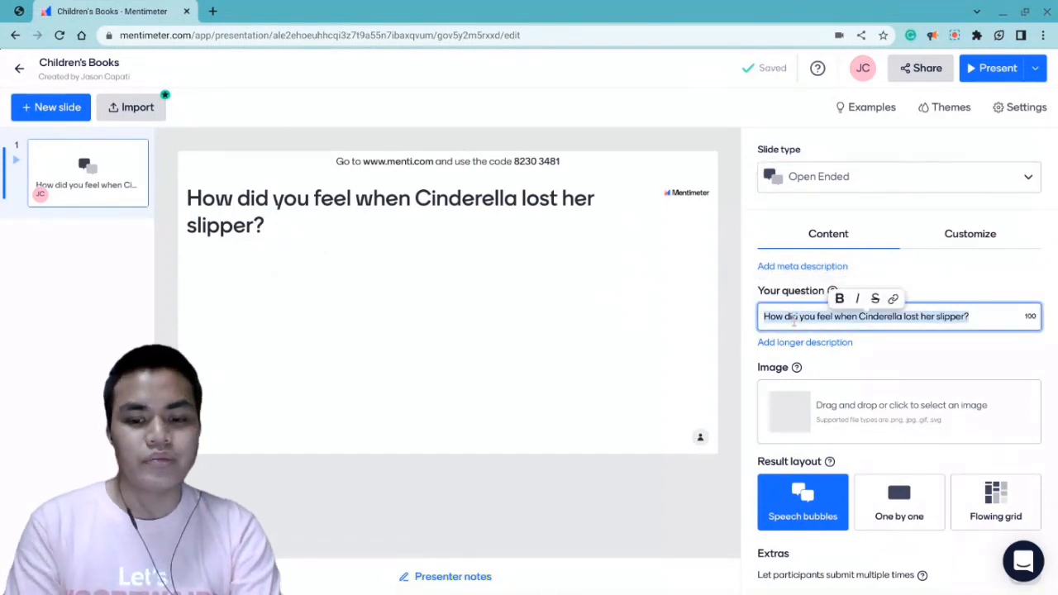
{"action": "type", "text": "If you"}
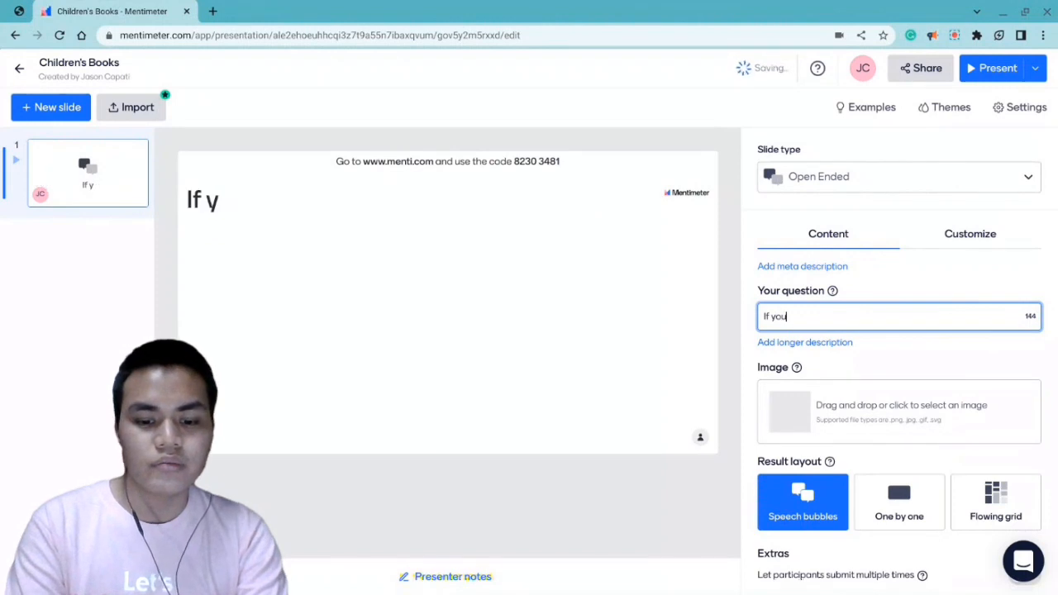
{"action": "type", "text": " want to"}
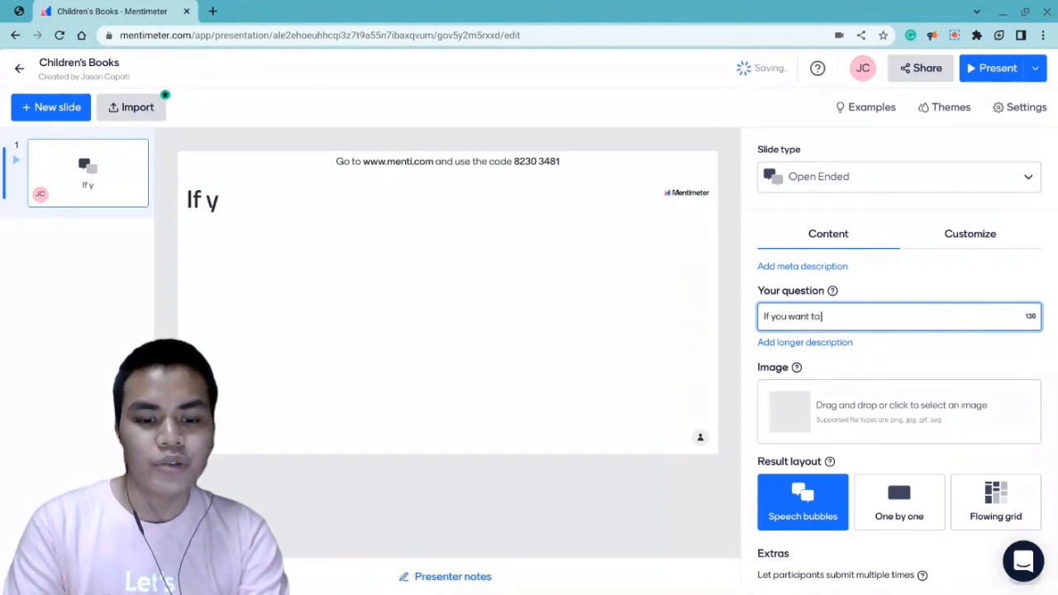
{"action": "type", "text": " be o f"}
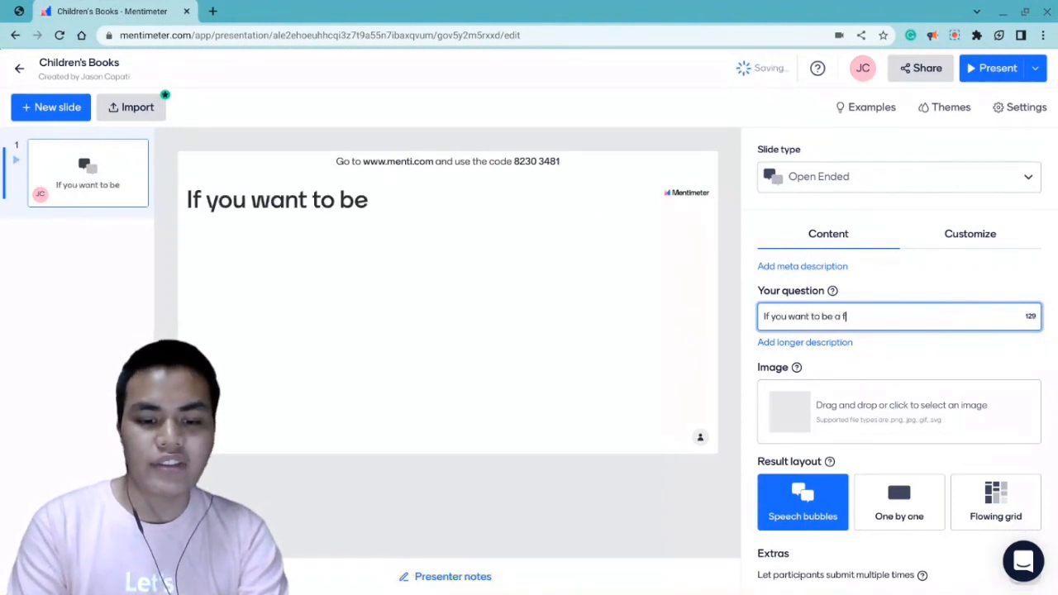
{"action": "type", "text": "ictional"}
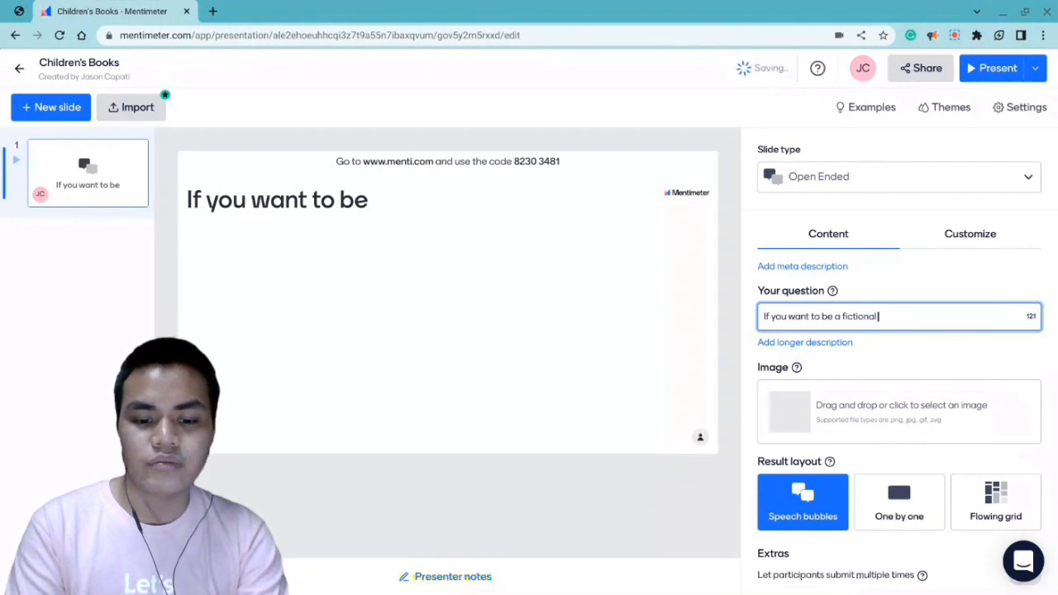
{"action": "type", "text": " character"}
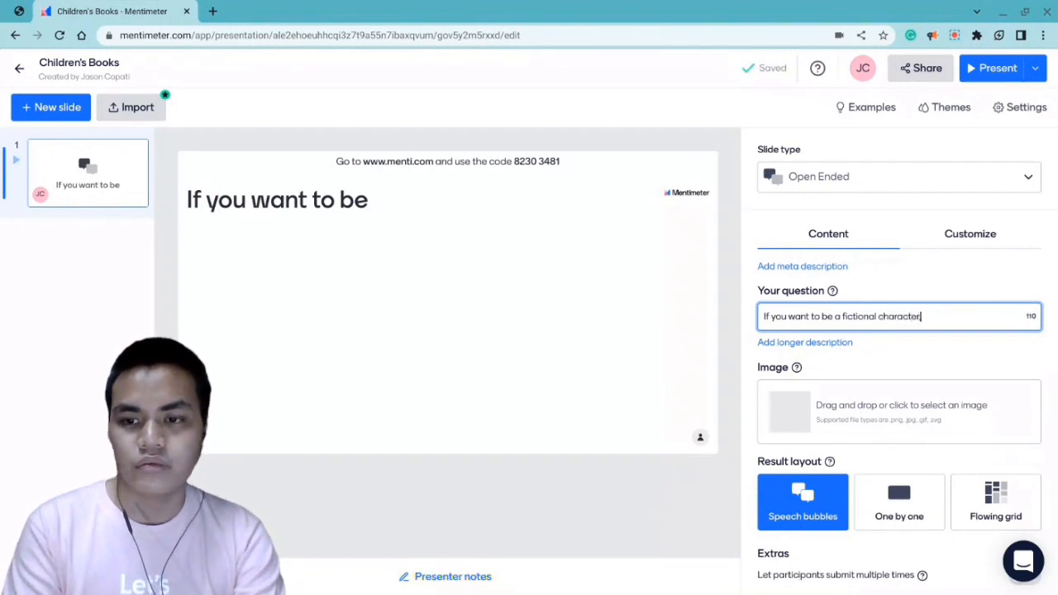
{"action": "type", "text": ", who"}
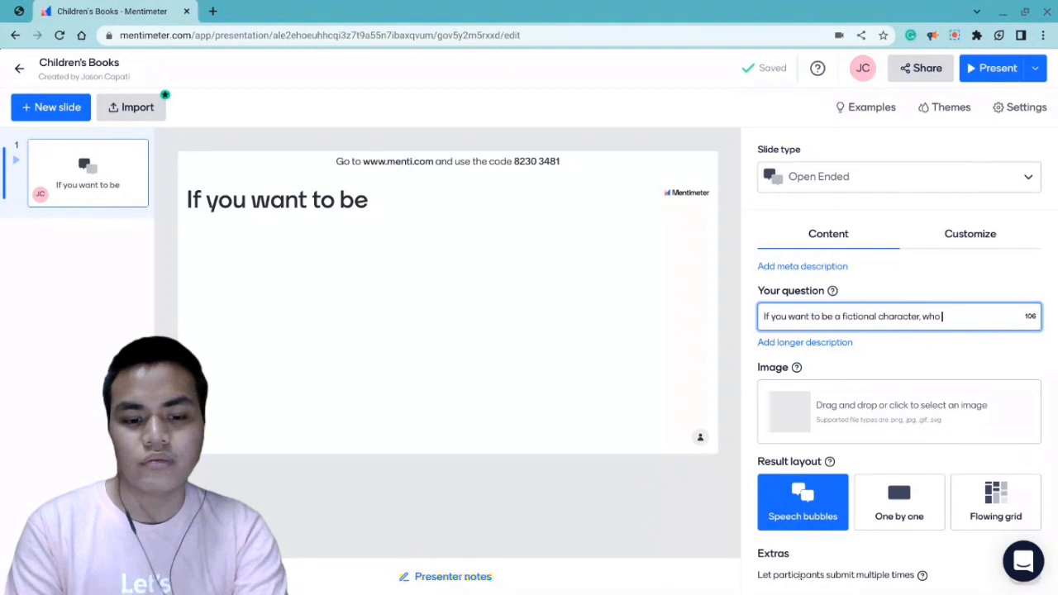
{"action": "type", "text": " would you be?"}
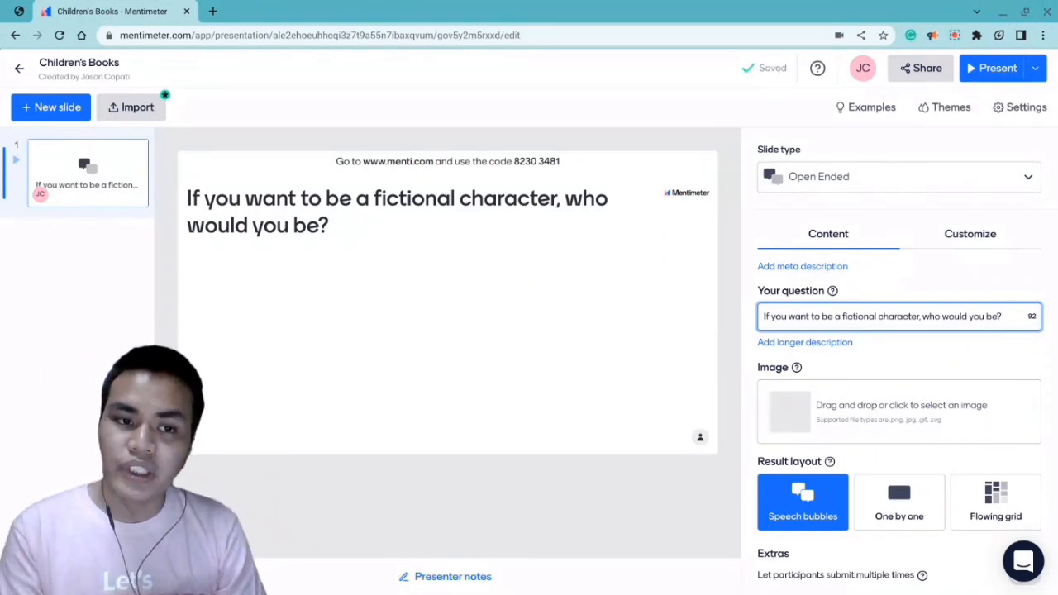
- Change the slide type to the Select Answer quiz and set its question to "Who is Harry Potter?"
{"action": "left_click", "coordinate": [900, 183]}
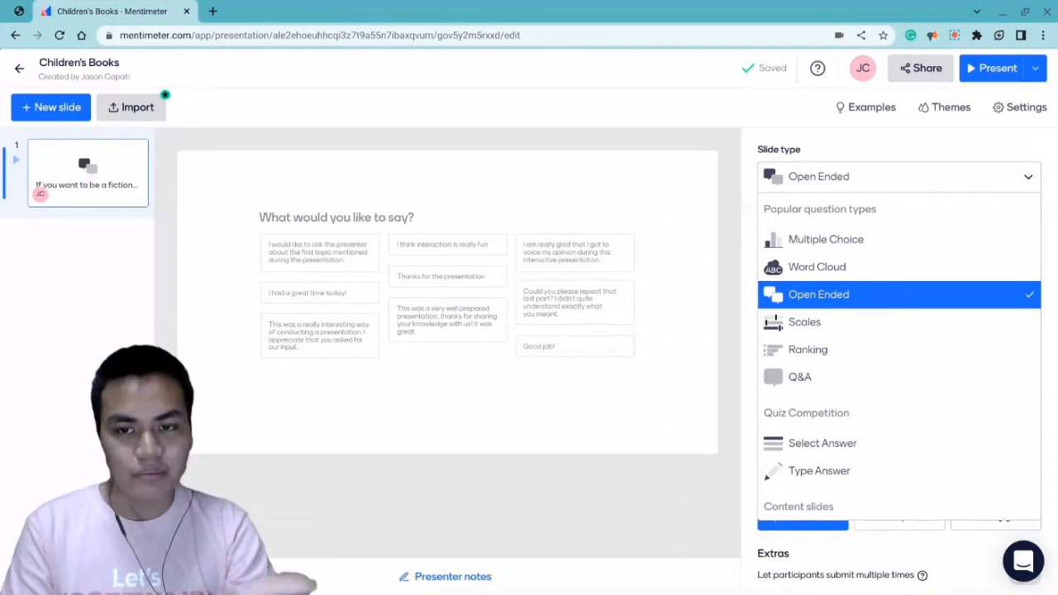
{"action": "left_click", "coordinate": [711, 337]}
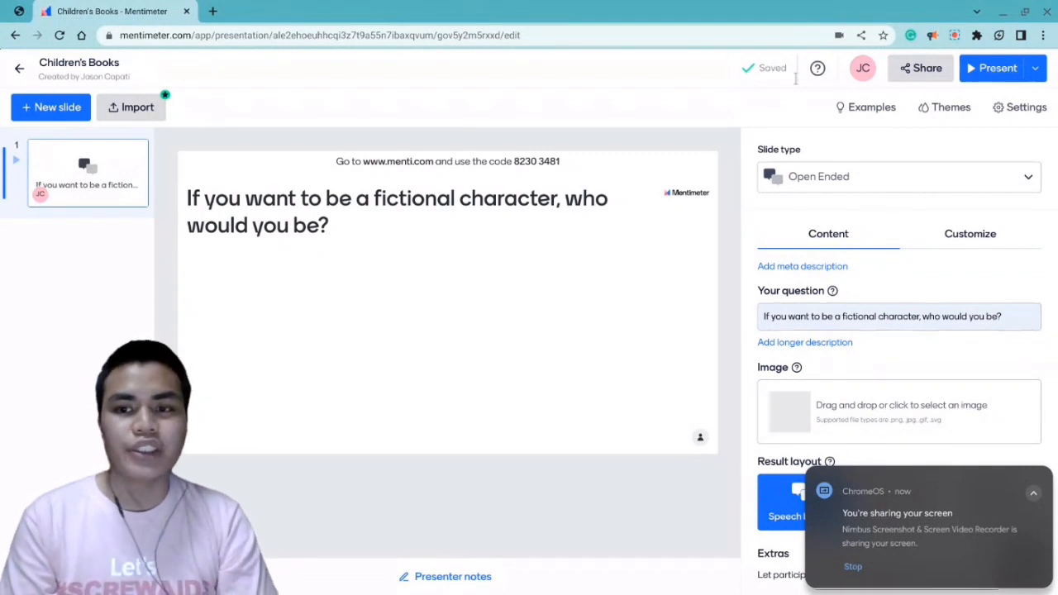
{"action": "left_click", "coordinate": [850, 187]}
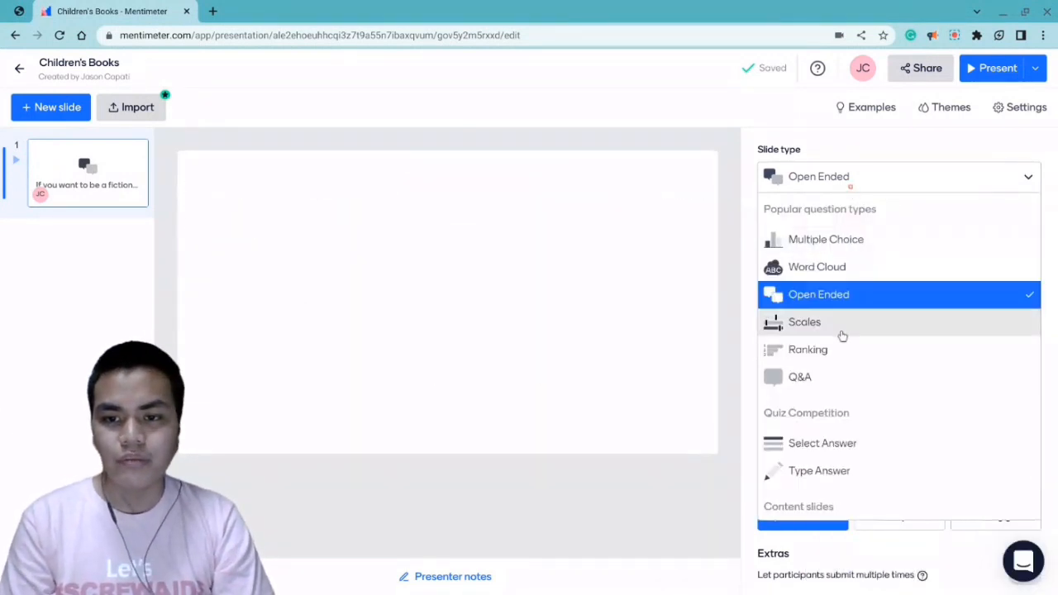
{"action": "left_click", "coordinate": [810, 440]}
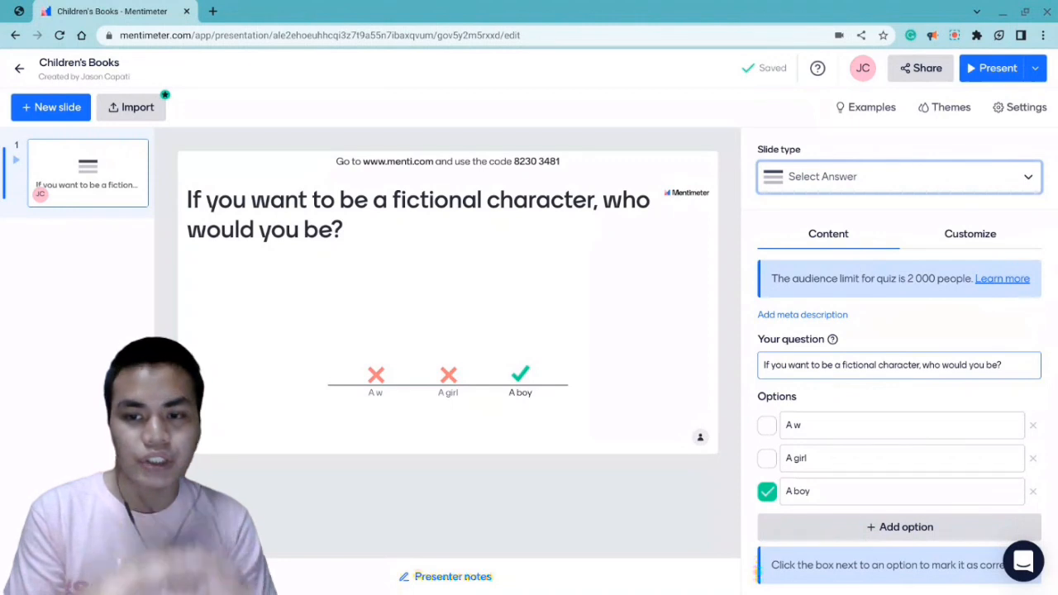
{"action": "triple_click", "coordinate": [832, 368]}
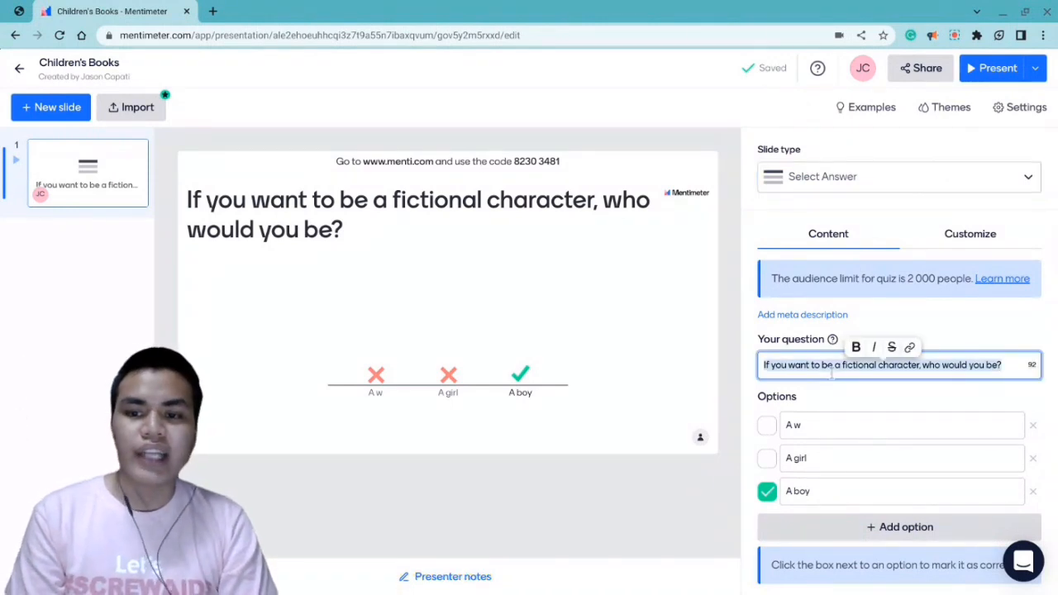
{"action": "type", "text": "Who"}
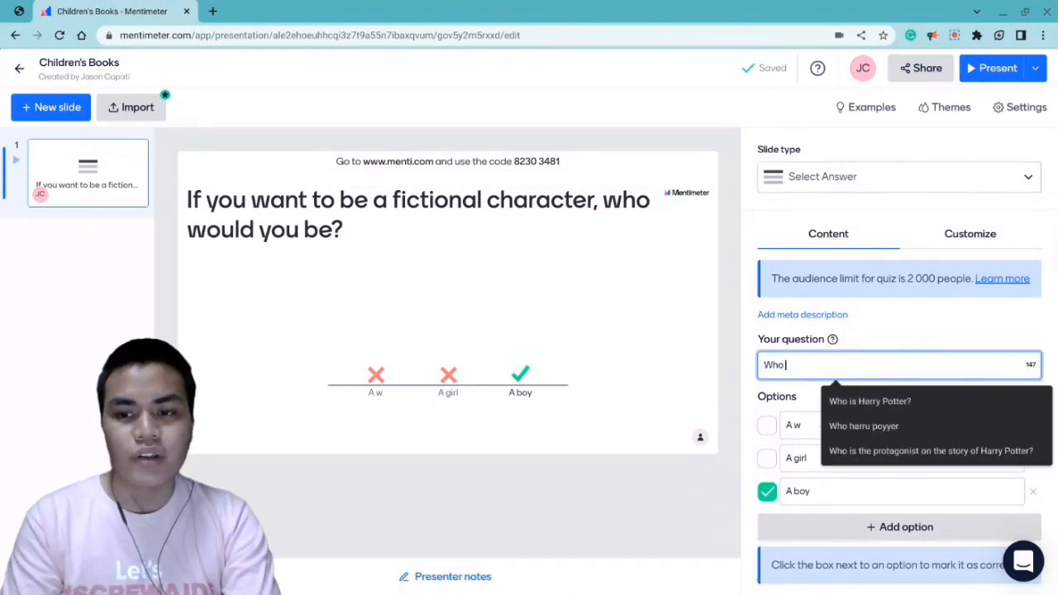
{"action": "left_click", "coordinate": [913, 410]}
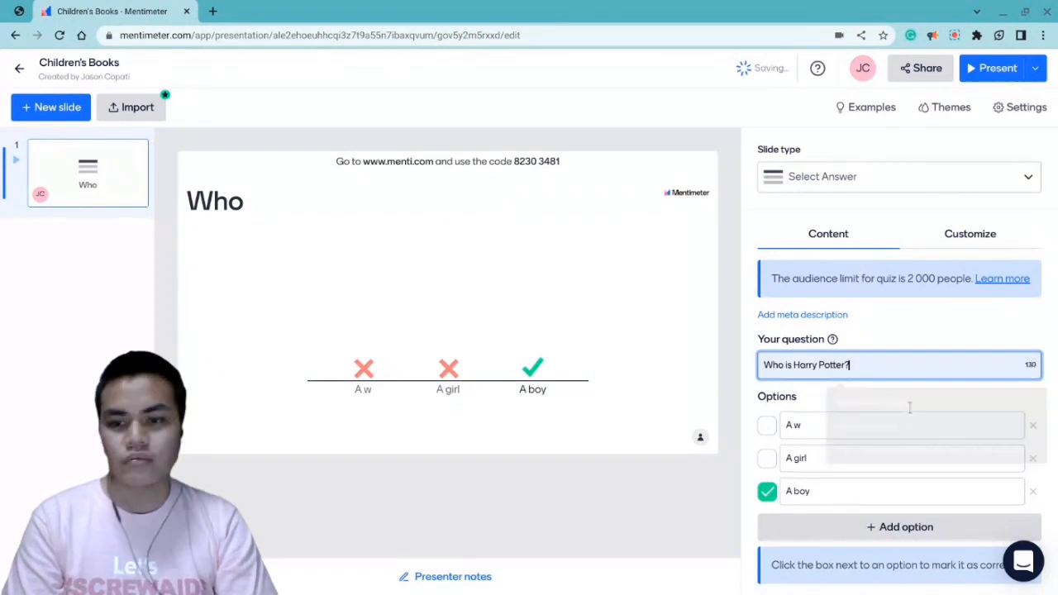
- Set the quiz options to "A wizard", "A baby" and "A girl", with only "A wizard" marked as correct
{"action": "left_click", "coordinate": [806, 426]}
{"action": "type", "text": "i"}
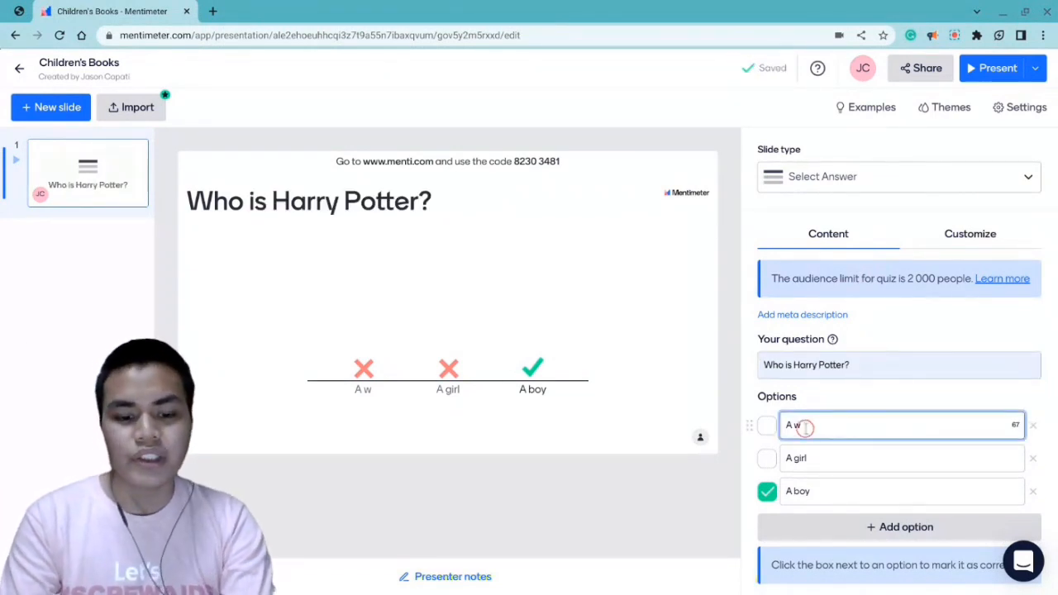
{"action": "type", "text": "zard"}
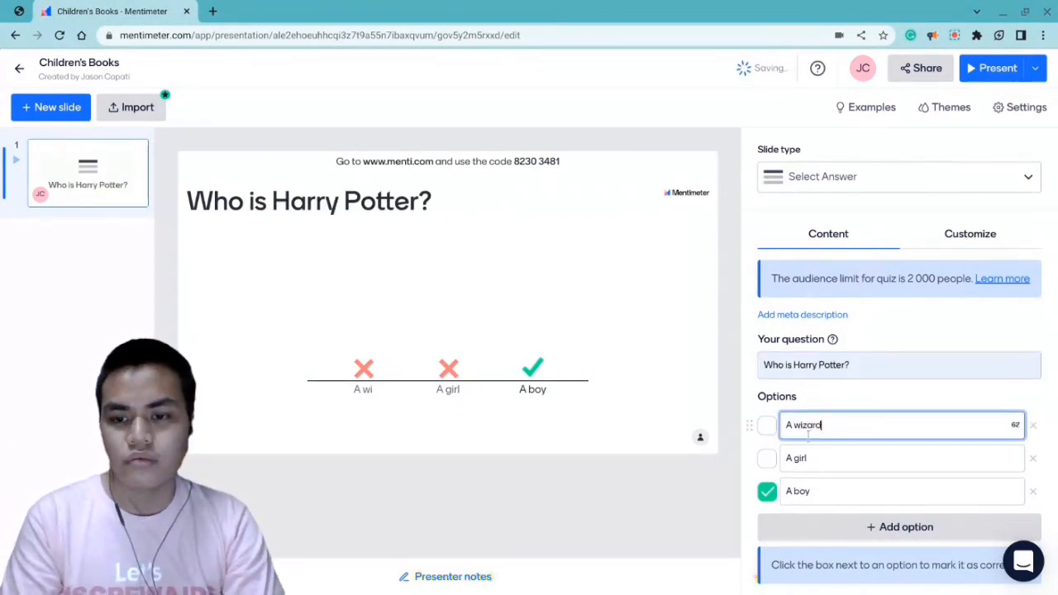
{"action": "left_click", "coordinate": [792, 493]}
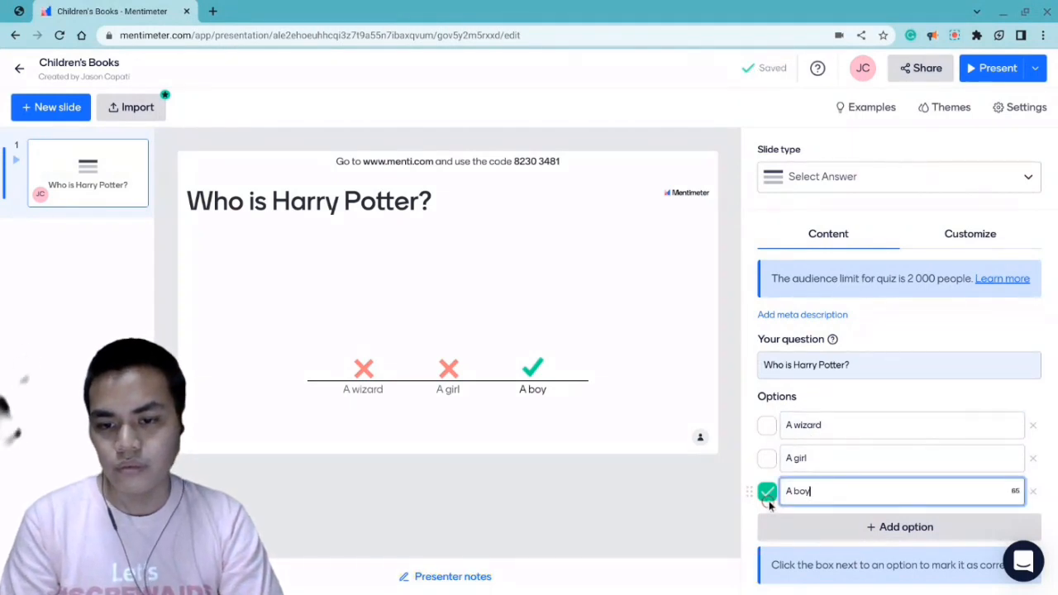
{"action": "left_click", "coordinate": [768, 493]}
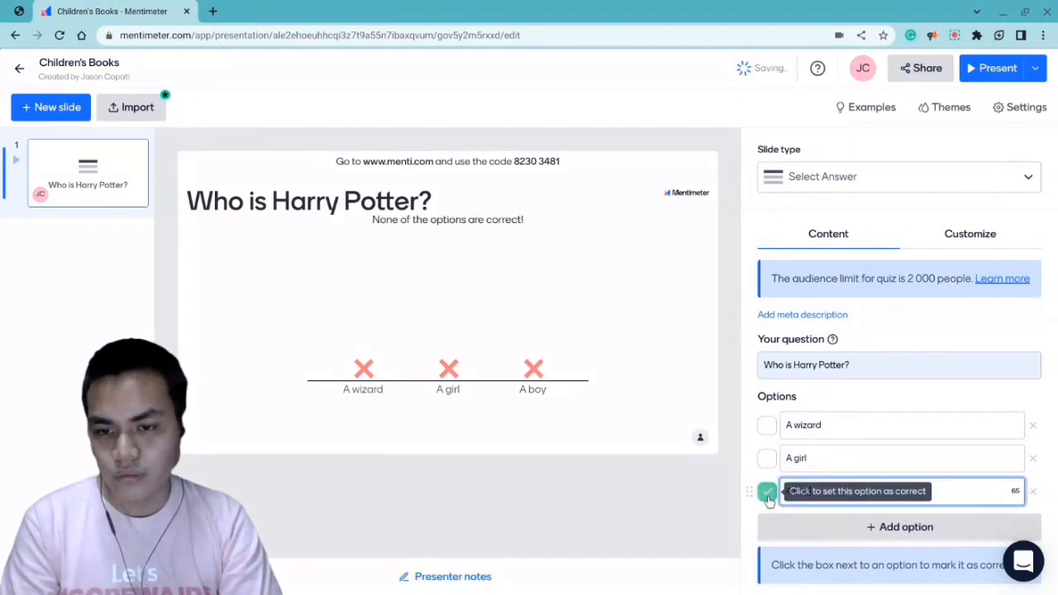
{"action": "double_click", "coordinate": [827, 457]}
{"action": "type", "text": "baby"}
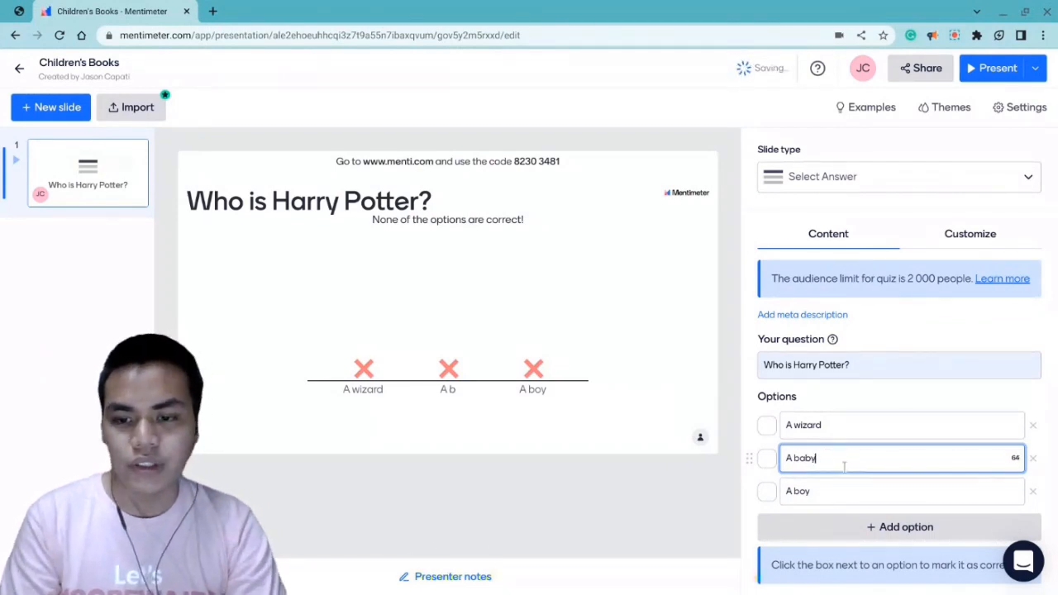
{"action": "double_click", "coordinate": [800, 493]}
{"action": "type", "text": "girl"}
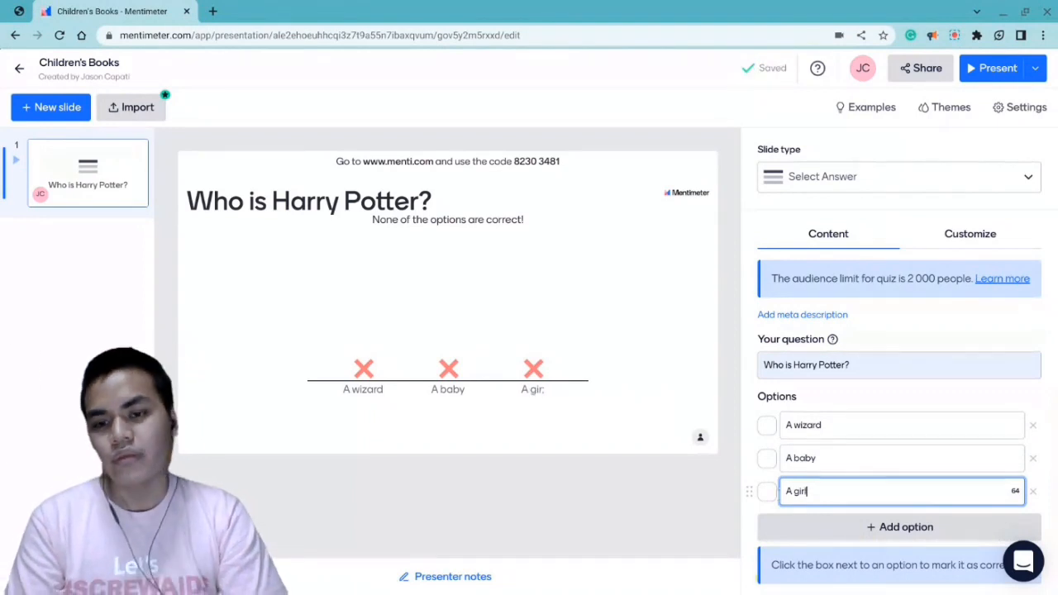
{"action": "left_click", "coordinate": [865, 389]}
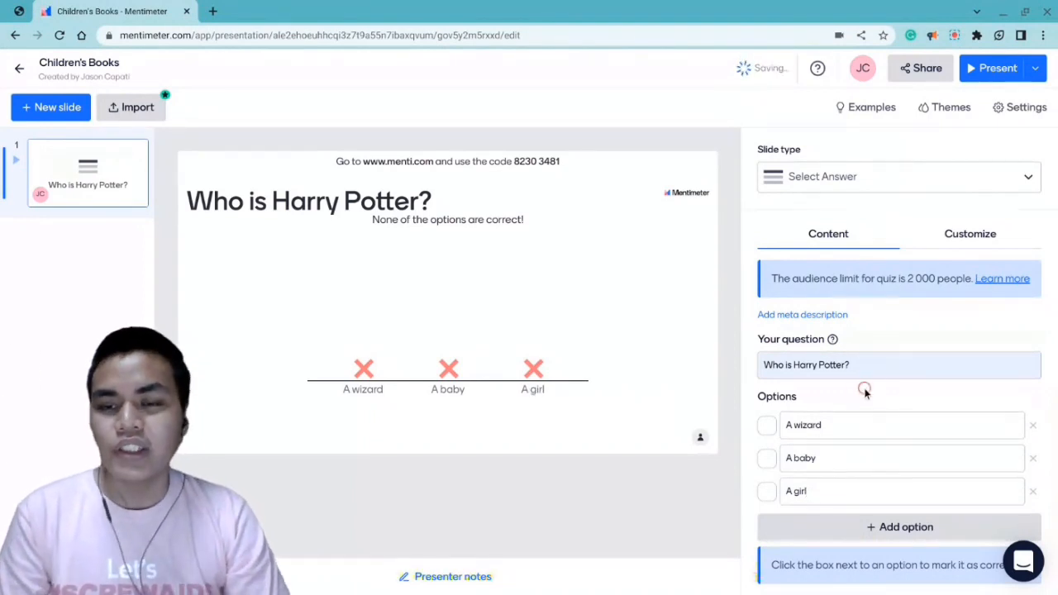
{"action": "left_click", "coordinate": [768, 426]}
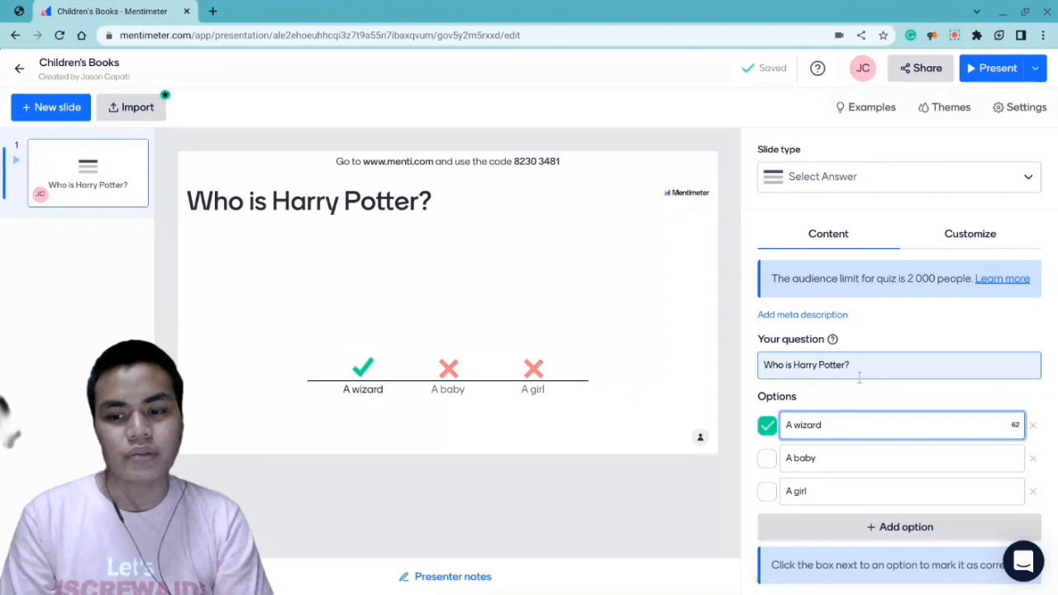
- Change the slide type to Type Answer and set the other correct answers to "A boy" and "A student"
{"action": "left_click", "coordinate": [871, 189]}
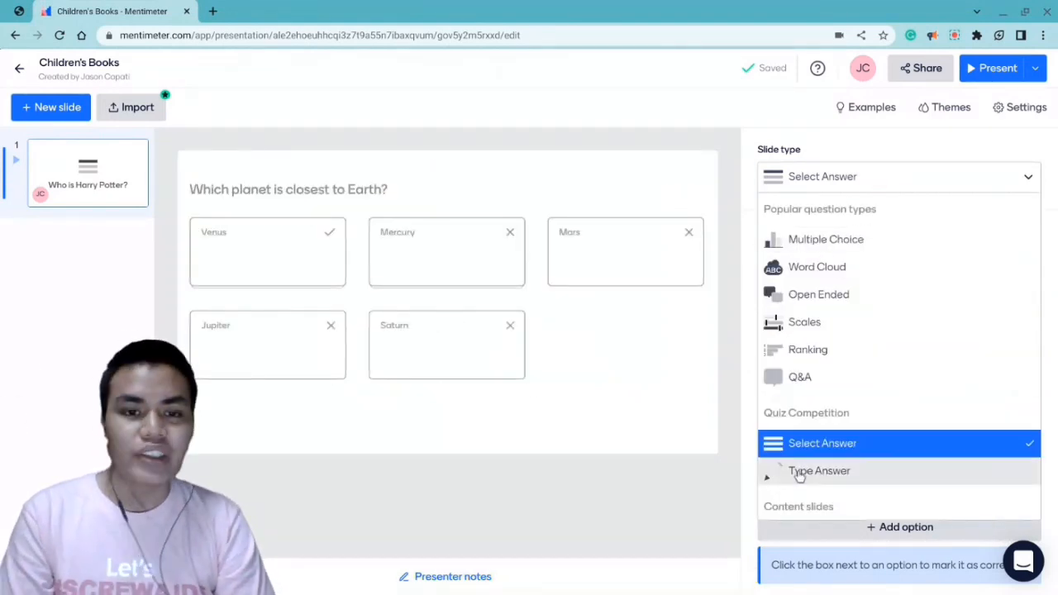
{"action": "left_click", "coordinate": [799, 473]}
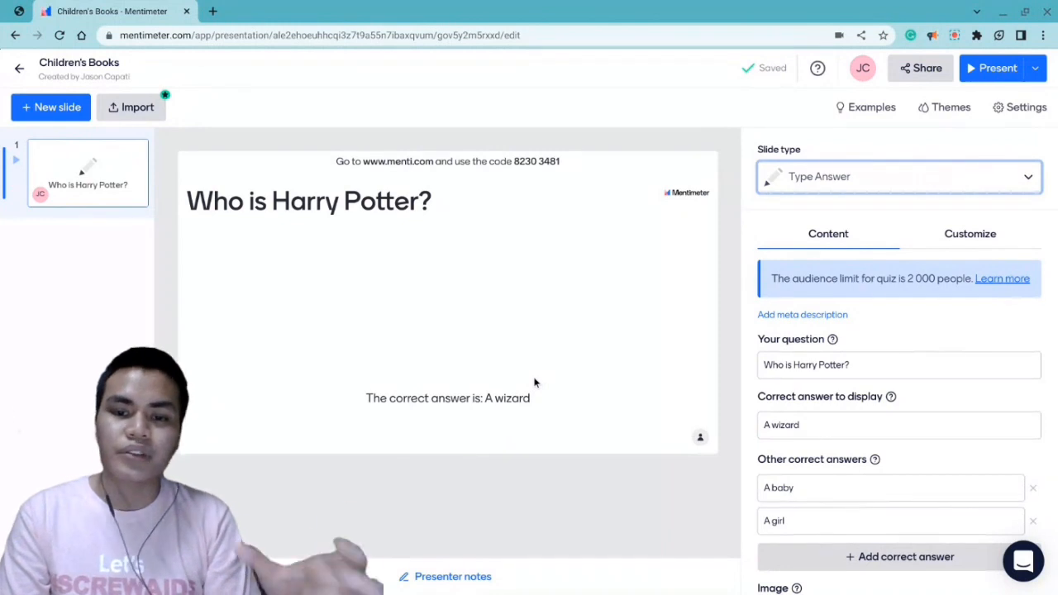
{"action": "scroll", "coordinate": [869, 417], "scroll_direction": "down", "scroll_amount": 3}
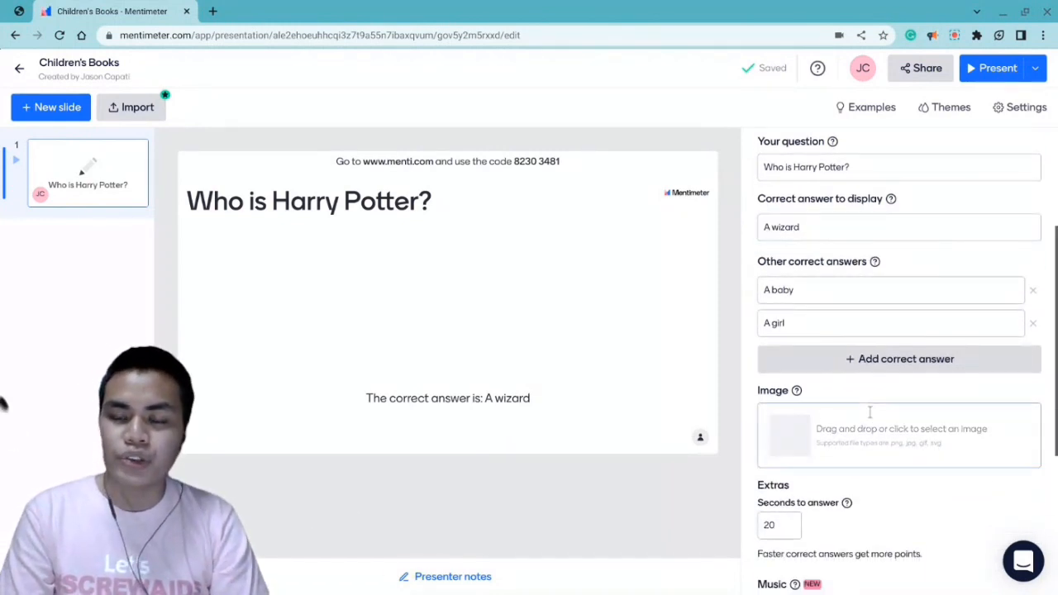
{"action": "double_click", "coordinate": [781, 292]}
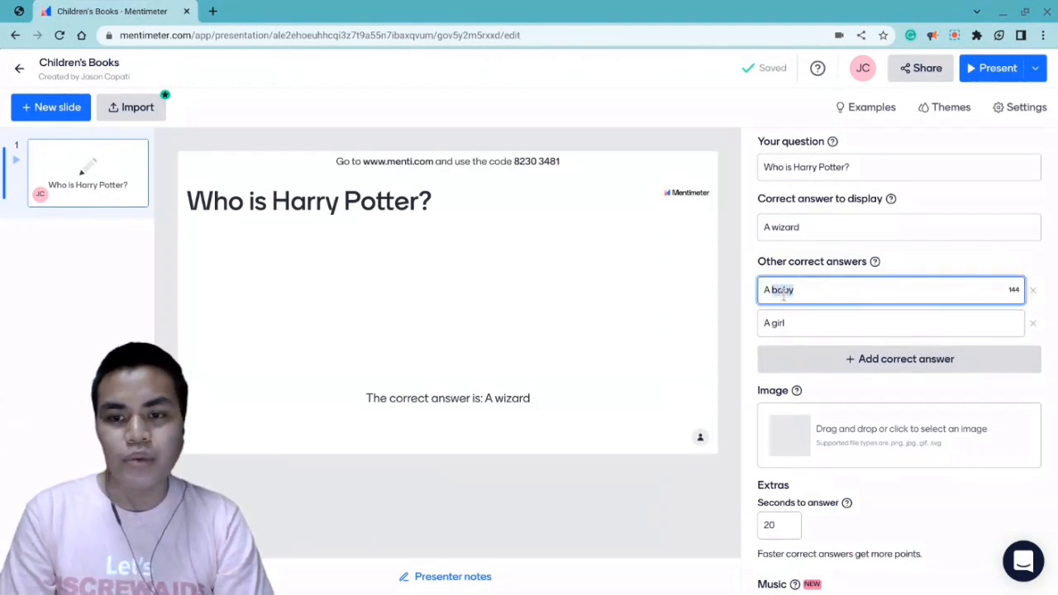
{"action": "type", "text": "bo"}
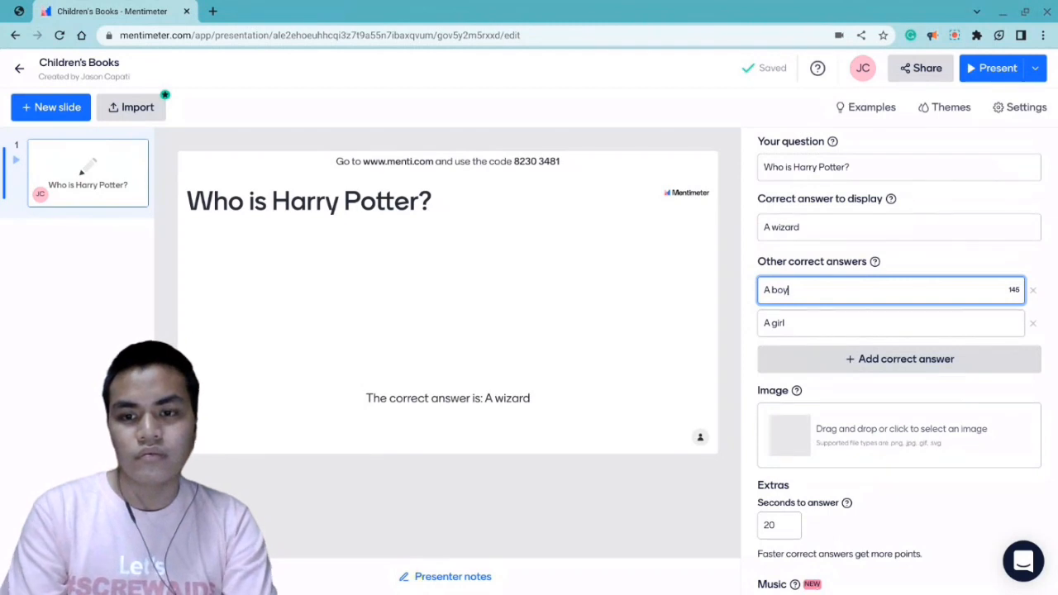
{"action": "double_click", "coordinate": [777, 323]}
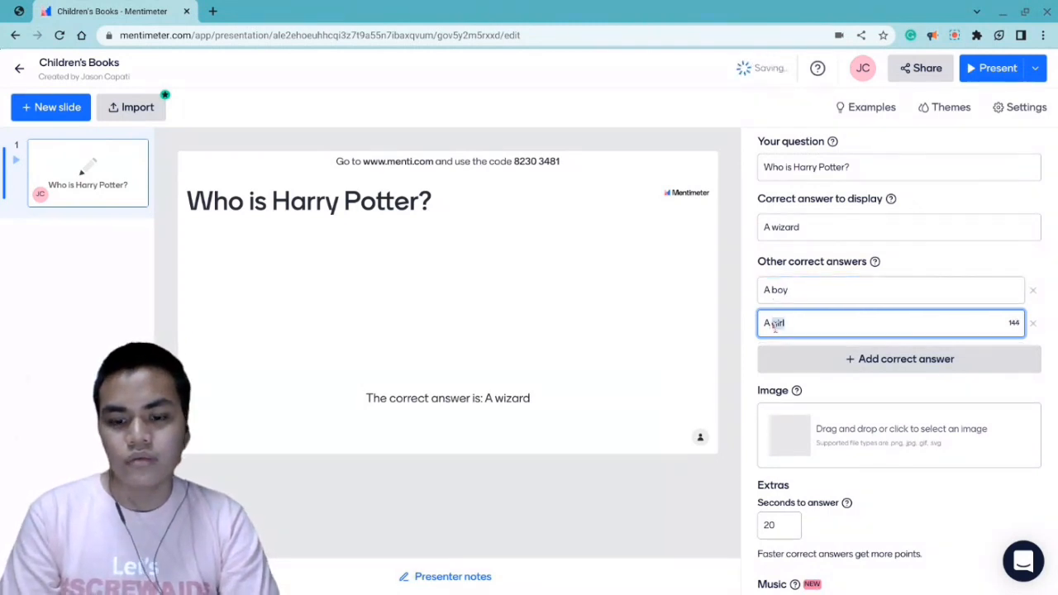
{"action": "type", "text": "student"}
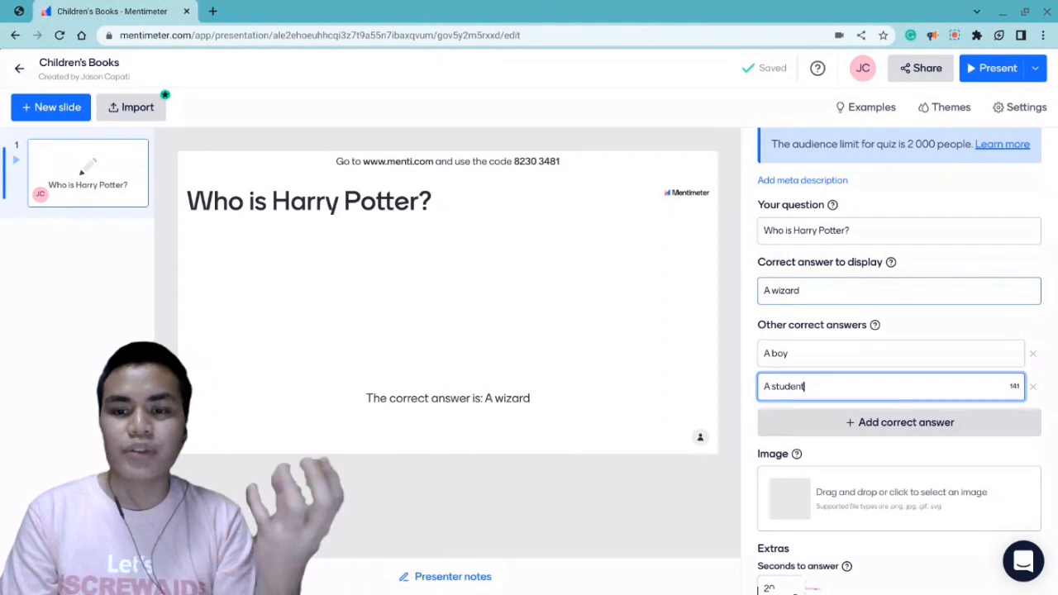
- Change the "Who is Harry Potter?" slide to the Paragraph content slide type
{"action": "scroll", "coordinate": [887, 171], "scroll_direction": "up", "scroll_amount": 3}
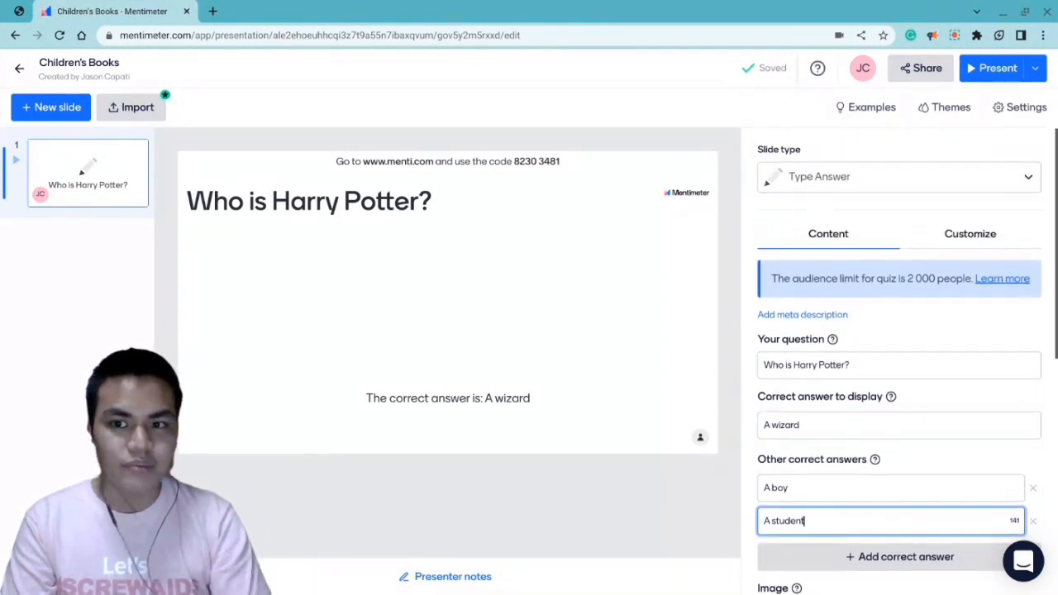
{"action": "left_click", "coordinate": [878, 180]}
{"action": "scroll", "coordinate": [840, 290], "scroll_direction": "down", "scroll_amount": 1}
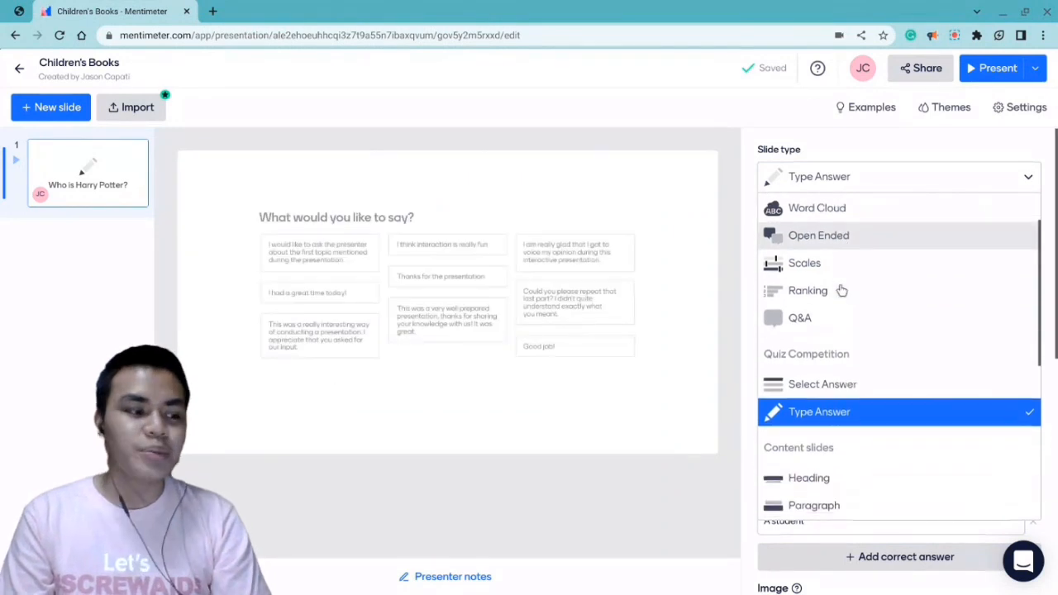
{"action": "scroll", "coordinate": [842, 290], "scroll_direction": "down", "scroll_amount": 3}
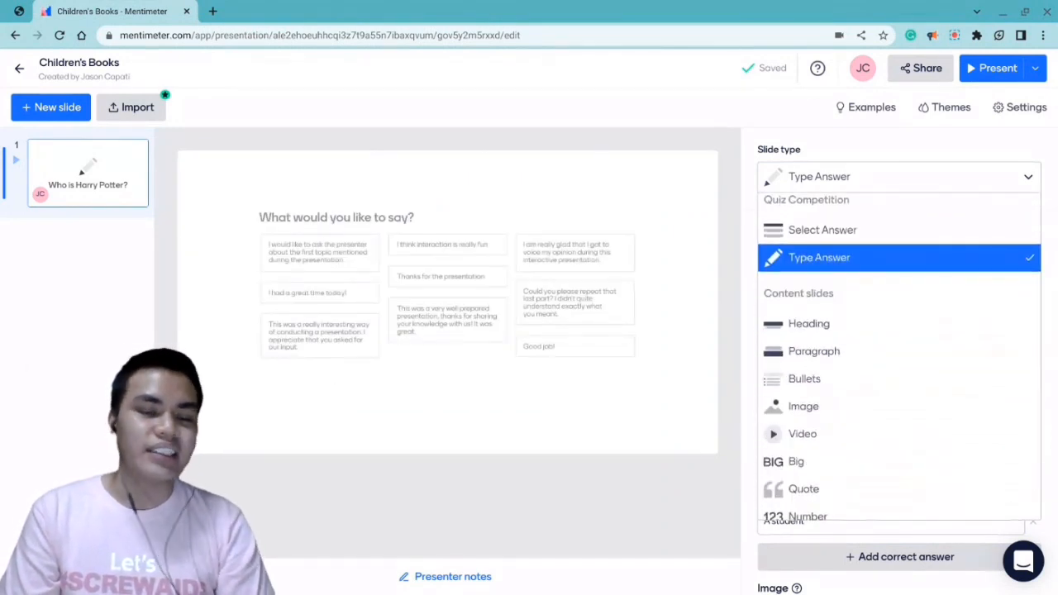
{"action": "left_click", "coordinate": [854, 354]}
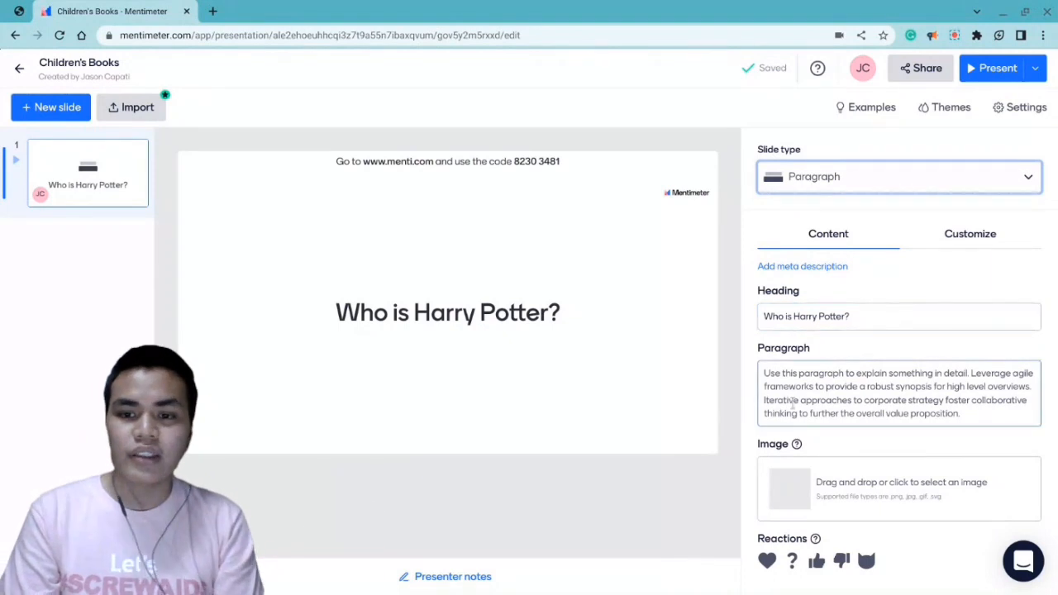
- Set the slide's paragraph text to "Harry Potter is the boy who cheated death. He is known as the the boy who lived."
{"action": "left_click", "coordinate": [817, 388]}
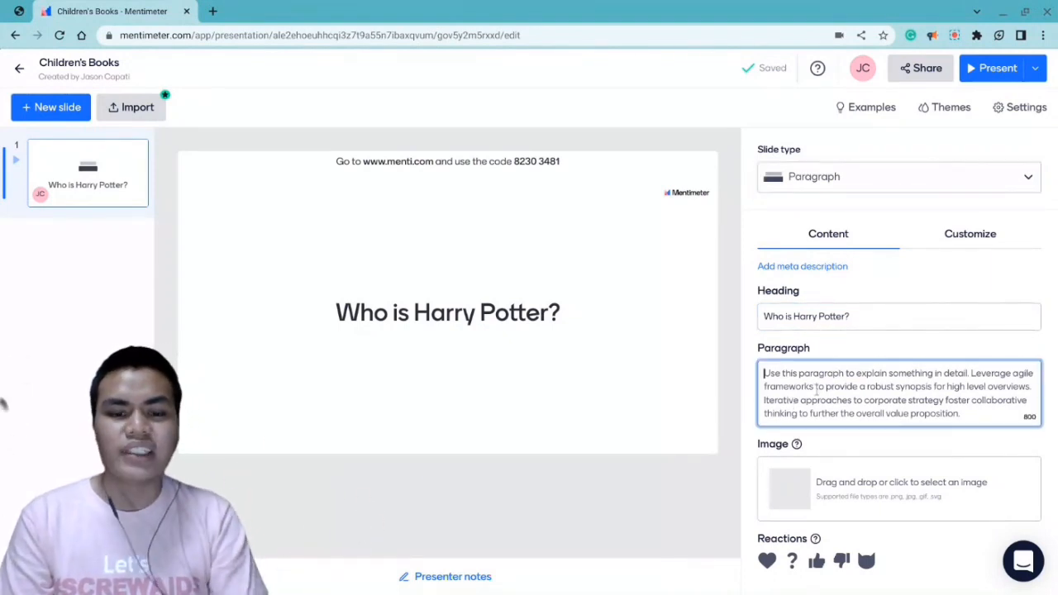
{"action": "type", "text": "Harry"}
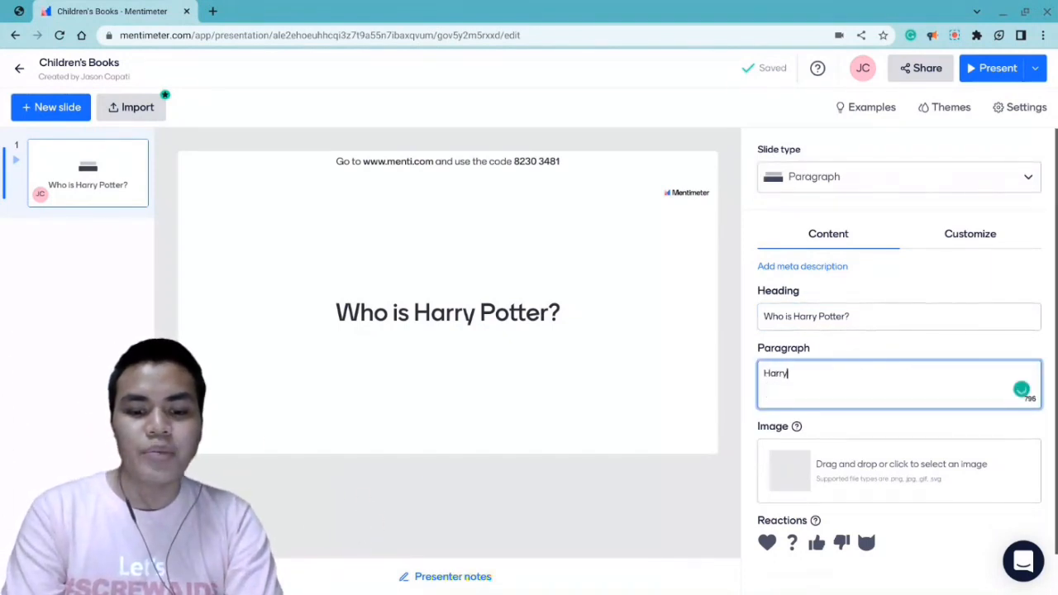
{"action": "type", "text": " Po"}
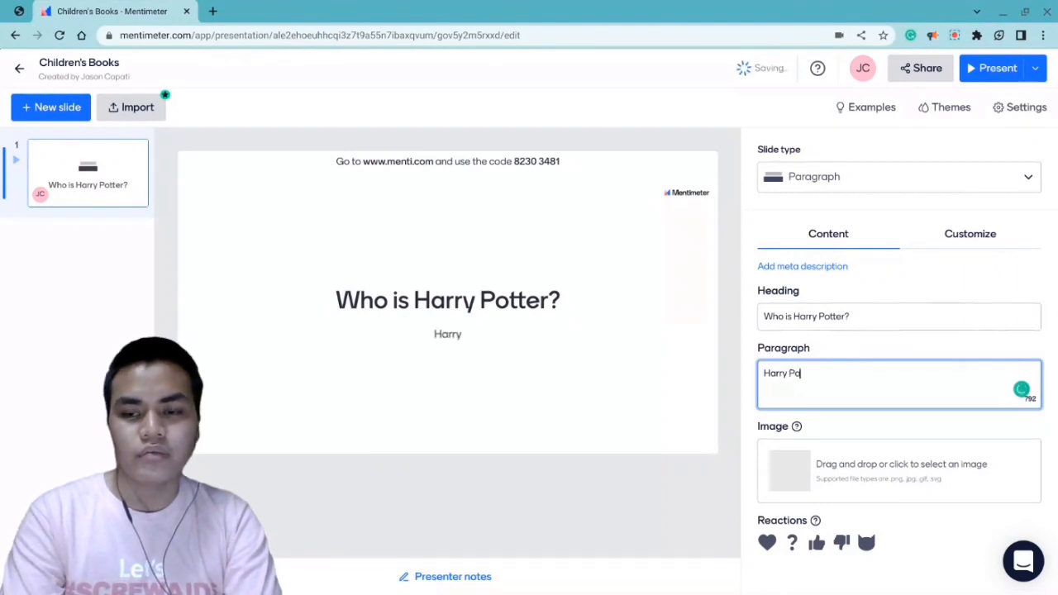
{"action": "type", "text": "tter is th"}
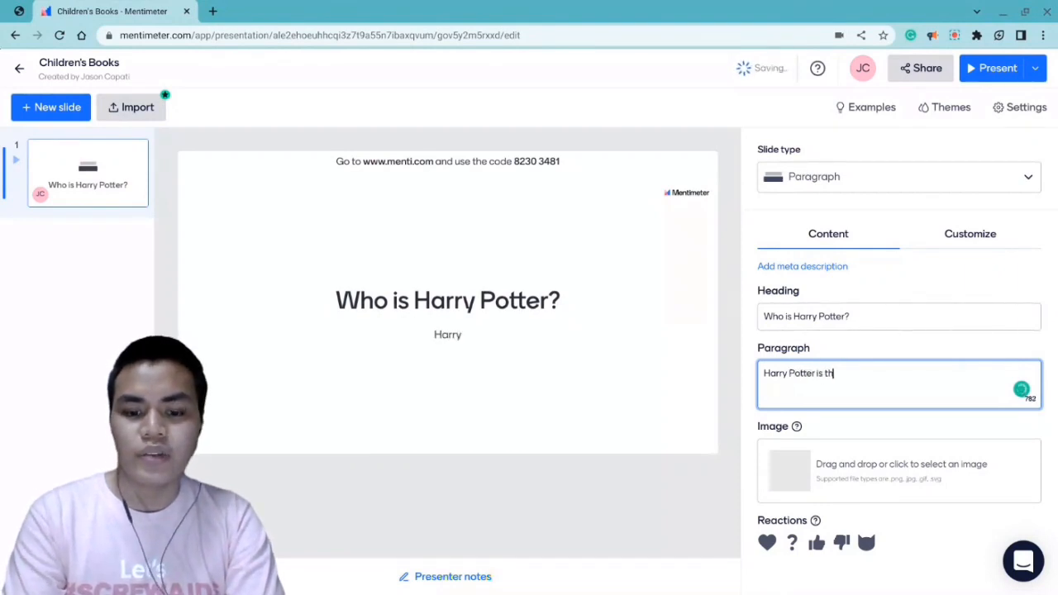
{"action": "type", "text": "e boy who cheated"}
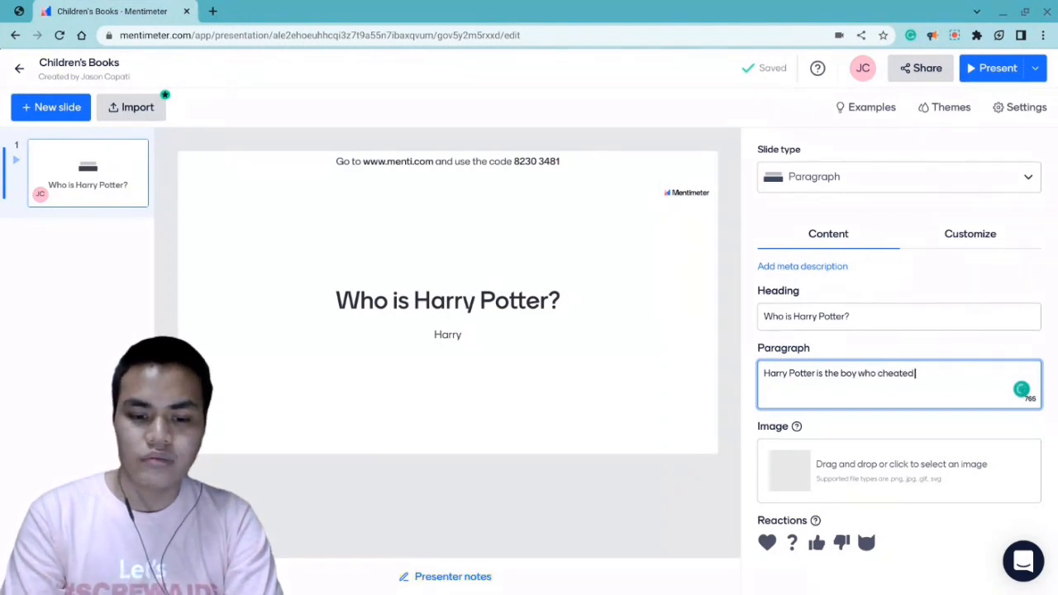
{"action": "type", "text": " death. He is k"}
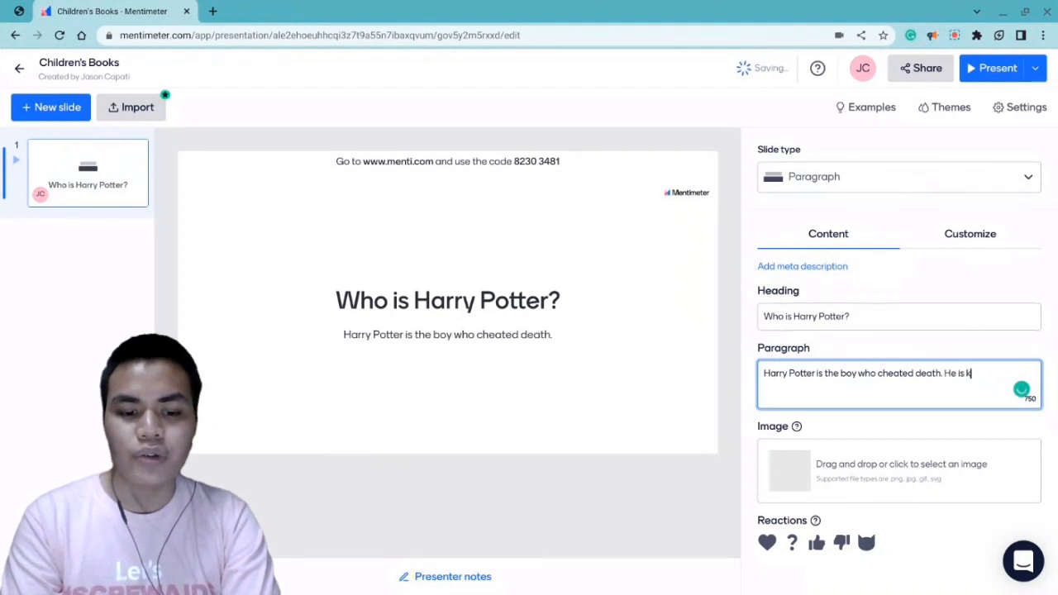
{"action": "type", "text": "nown t"}
{"action": "type", "text": "s the the boy who lived."}
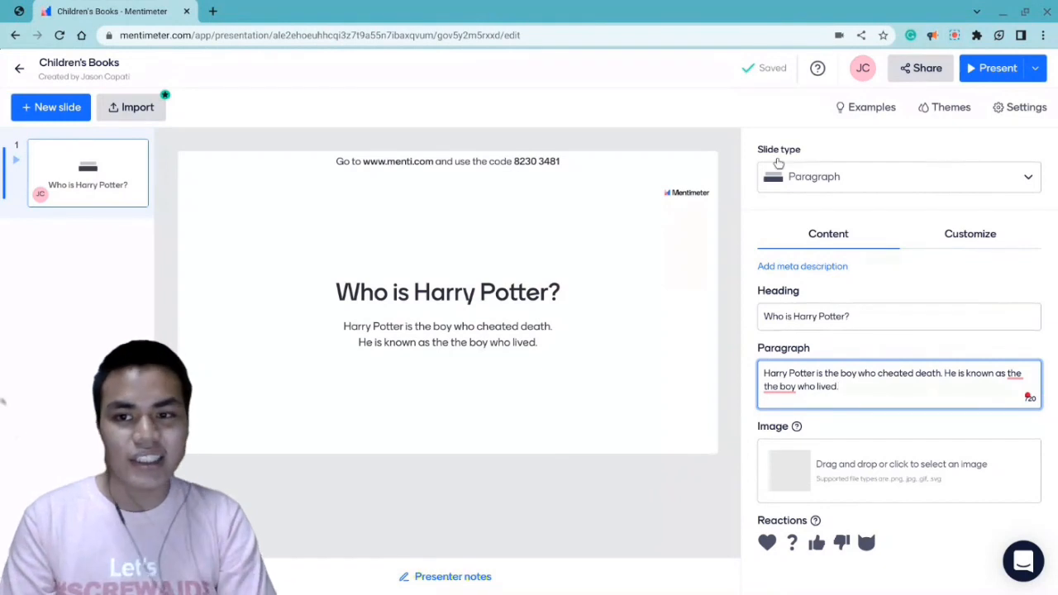
- Change the slide type to Video and set the video caption to "Summary of The Lion, The Witch and The Wardrobe"
{"action": "left_click", "coordinate": [802, 175]}
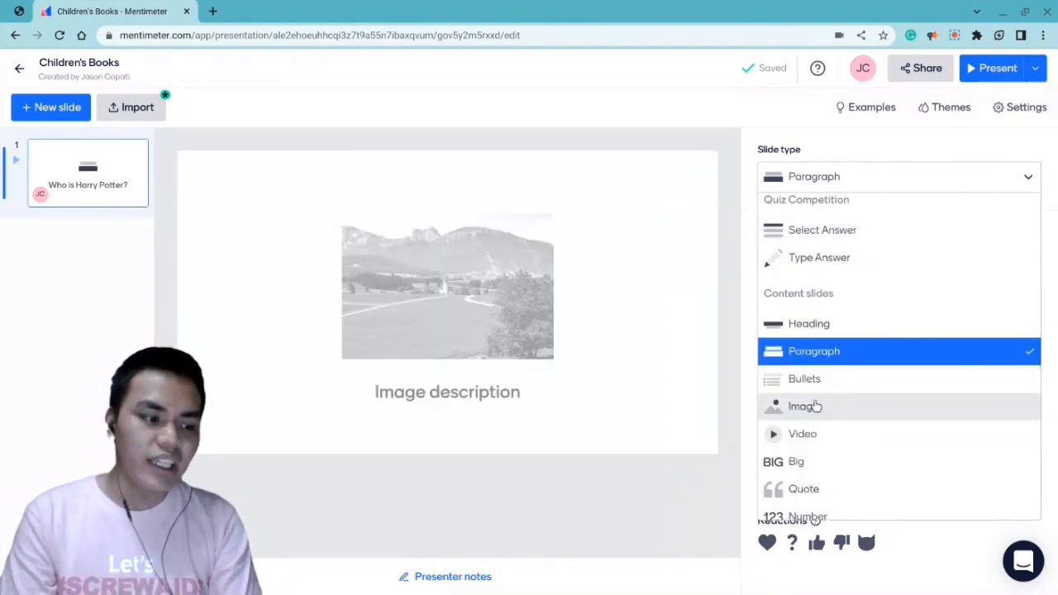
{"action": "left_click", "coordinate": [841, 437]}
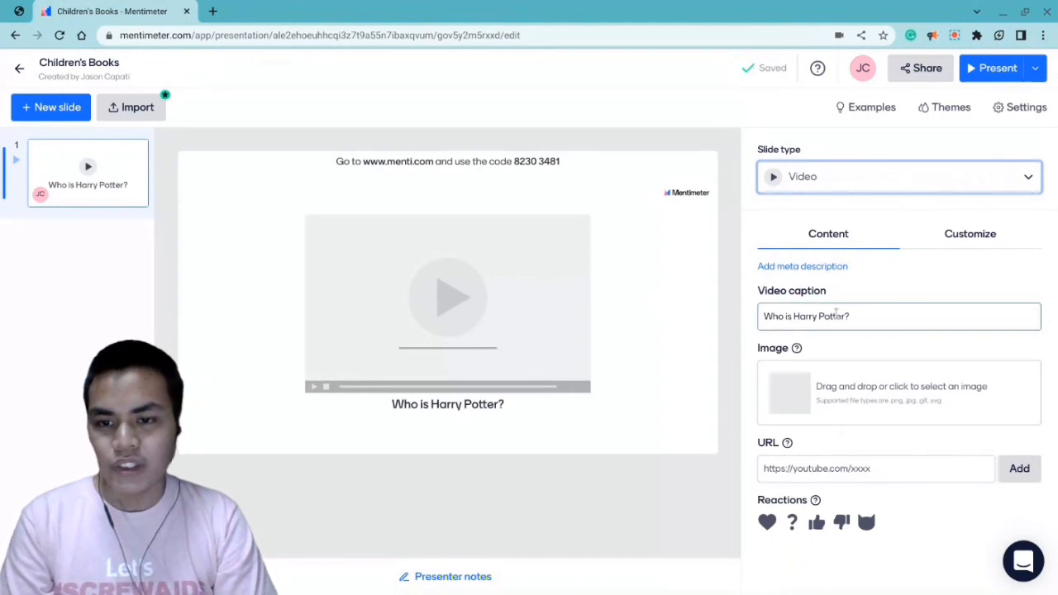
{"action": "double_click", "coordinate": [833, 317]}
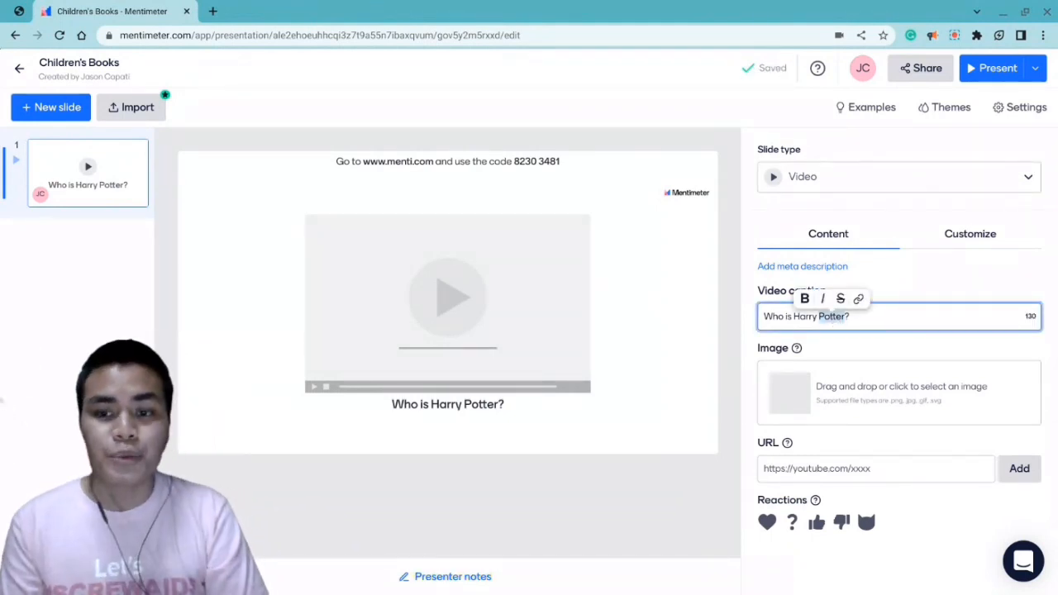
{"action": "triple_click", "coordinate": [831, 320]}
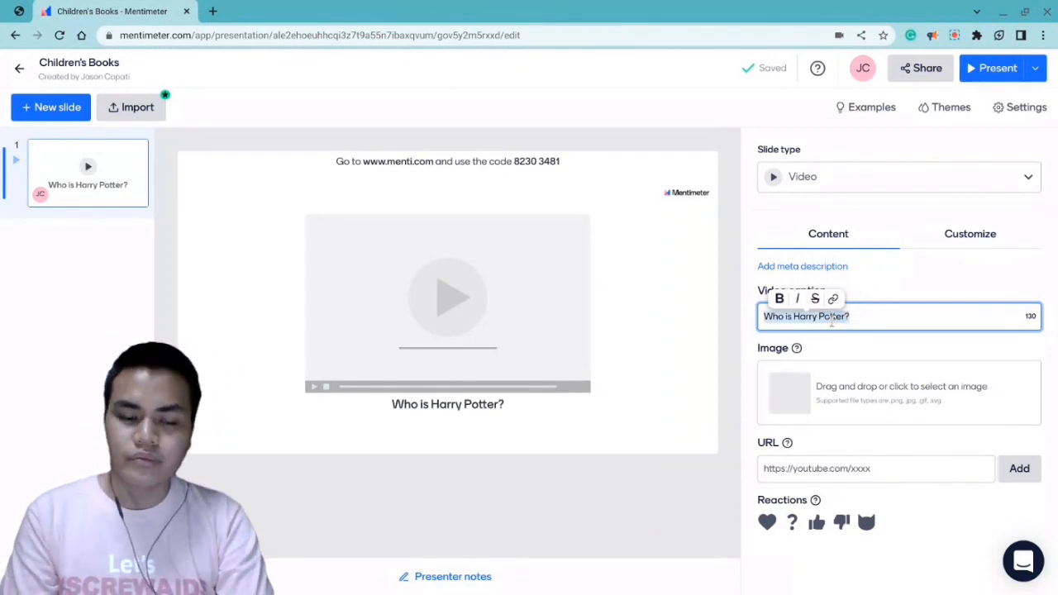
{"action": "type", "text": "Summary of"}
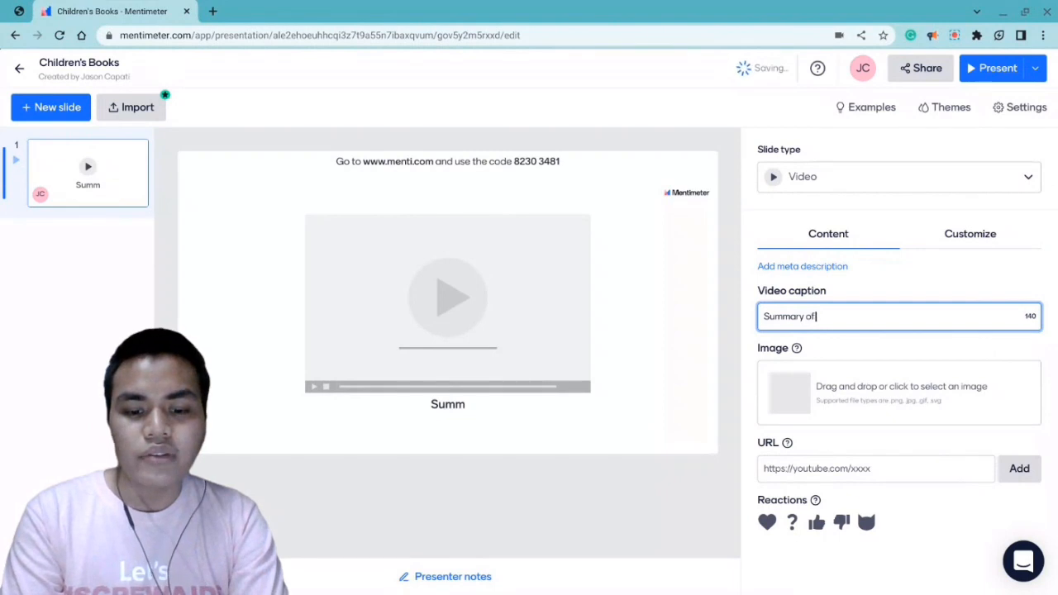
{"action": "type", "text": " The Lion, The Witchand"}
{"action": "key", "text": "BackSpace"}
{"action": "key", "text": "BackSpace"}
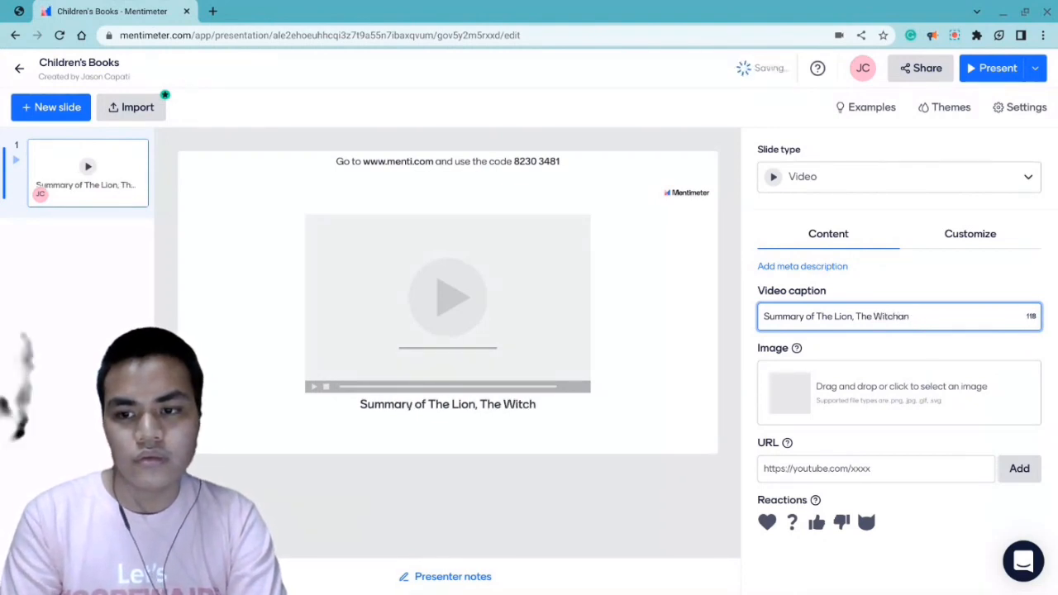
{"action": "type", "text": "and t"}
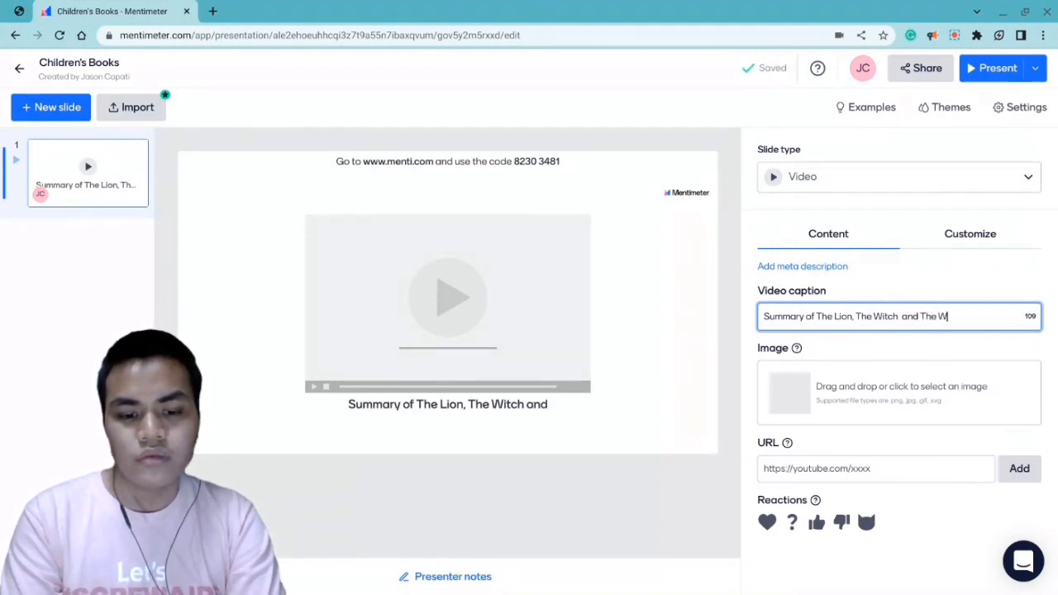
{"action": "type", "text": "he Wardrobe"}
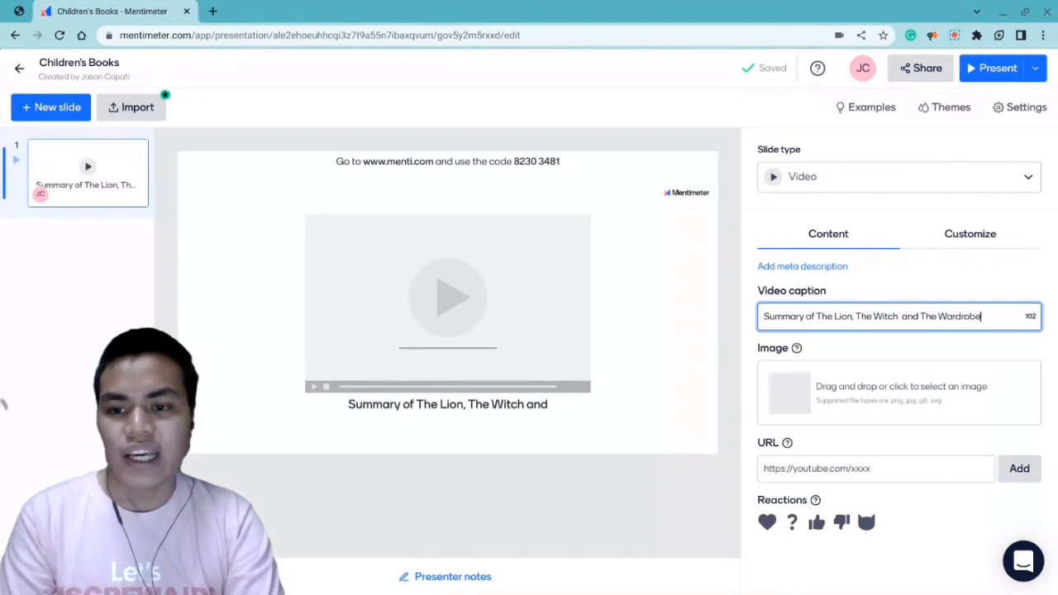
{"action": "left_click", "coordinate": [16, 10]}
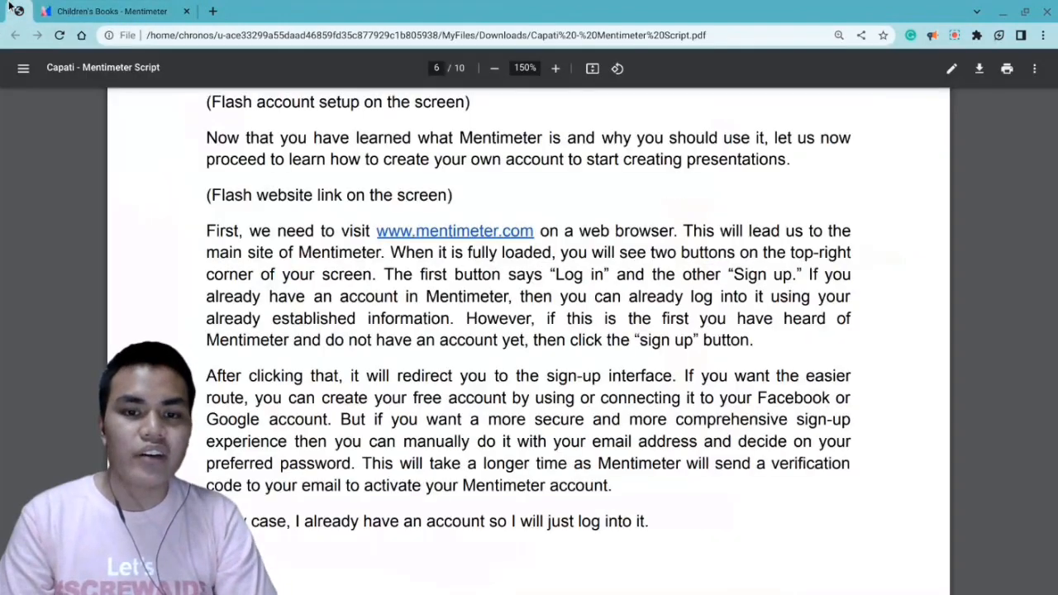
{"action": "scroll", "coordinate": [269, 137], "scroll_direction": "down", "scroll_amount": 10}
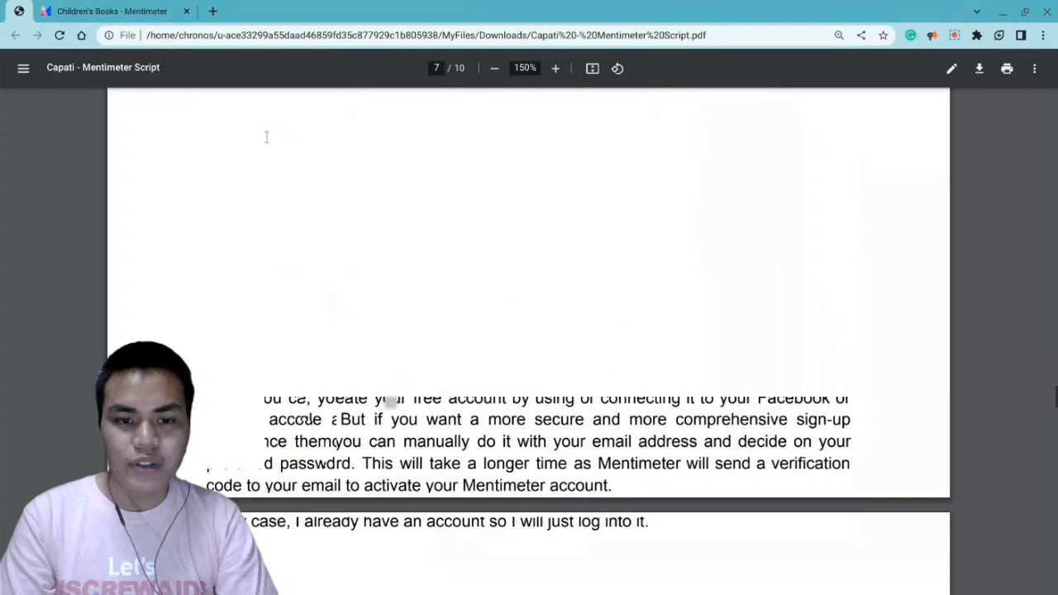
{"action": "scroll", "coordinate": [530, 331], "scroll_direction": "down", "scroll_amount": 12}
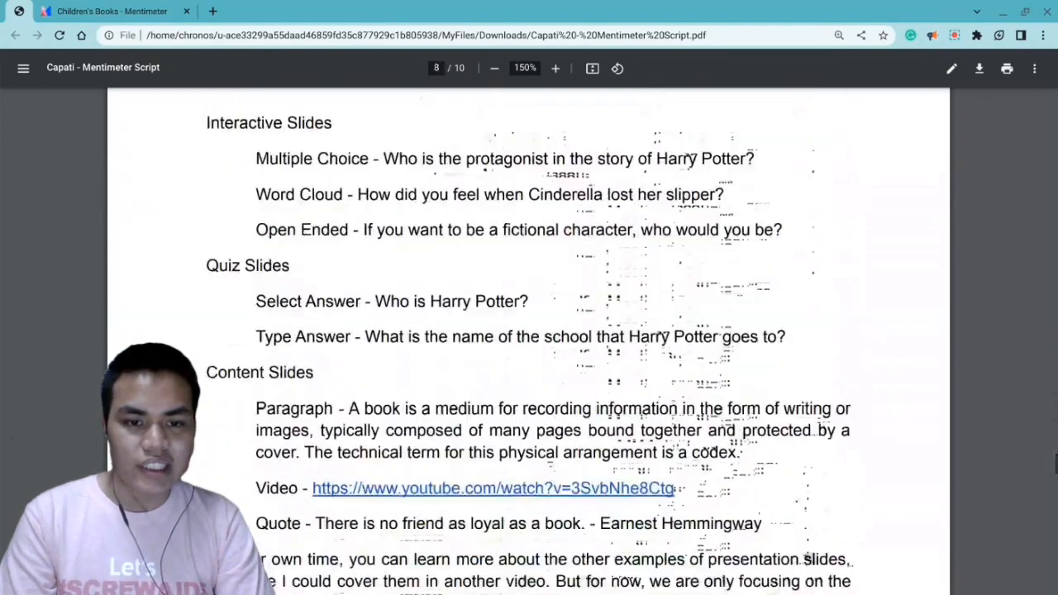
{"action": "left_click_drag", "start_coordinate": [678, 222], "coordinate": [311, 227]}
{"action": "key", "text": "ctrl+c"}
{"action": "left_click", "coordinate": [82, 10]}
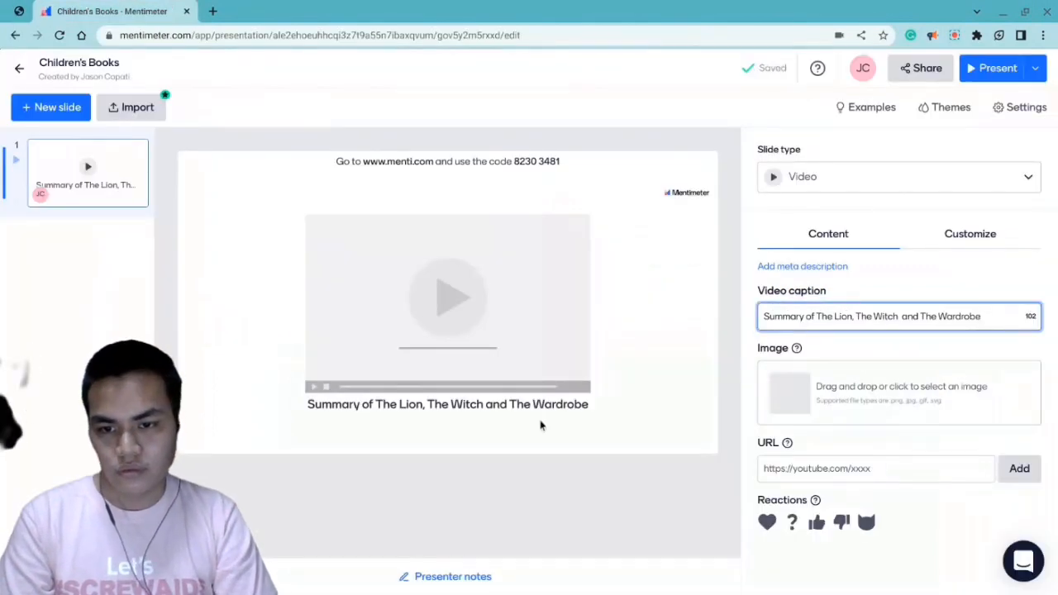
{"action": "left_click", "coordinate": [792, 468]}
{"action": "key", "text": "ctrl+v"}
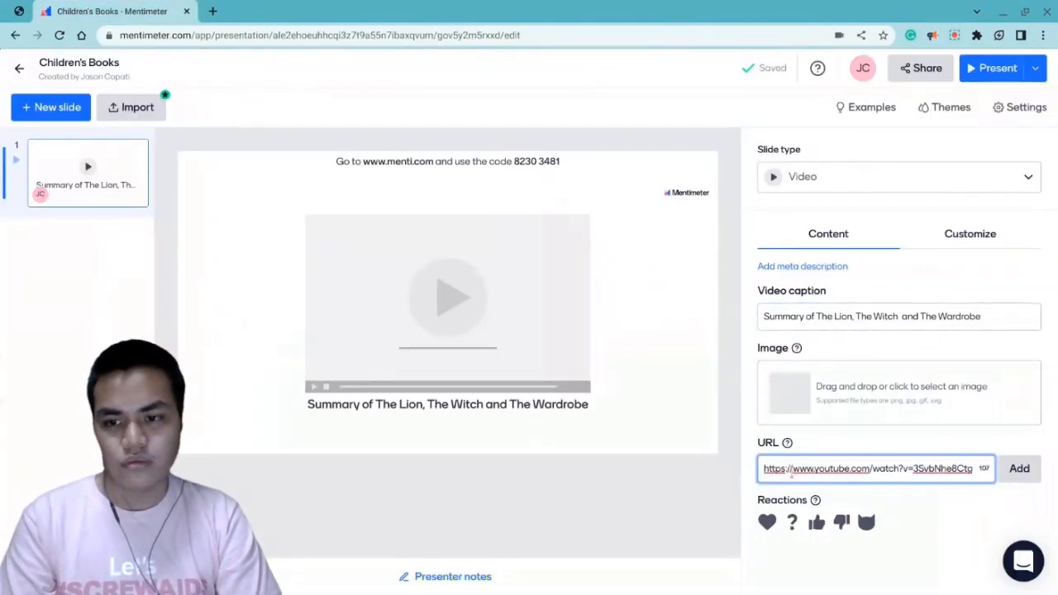
{"action": "left_click", "coordinate": [1025, 472]}
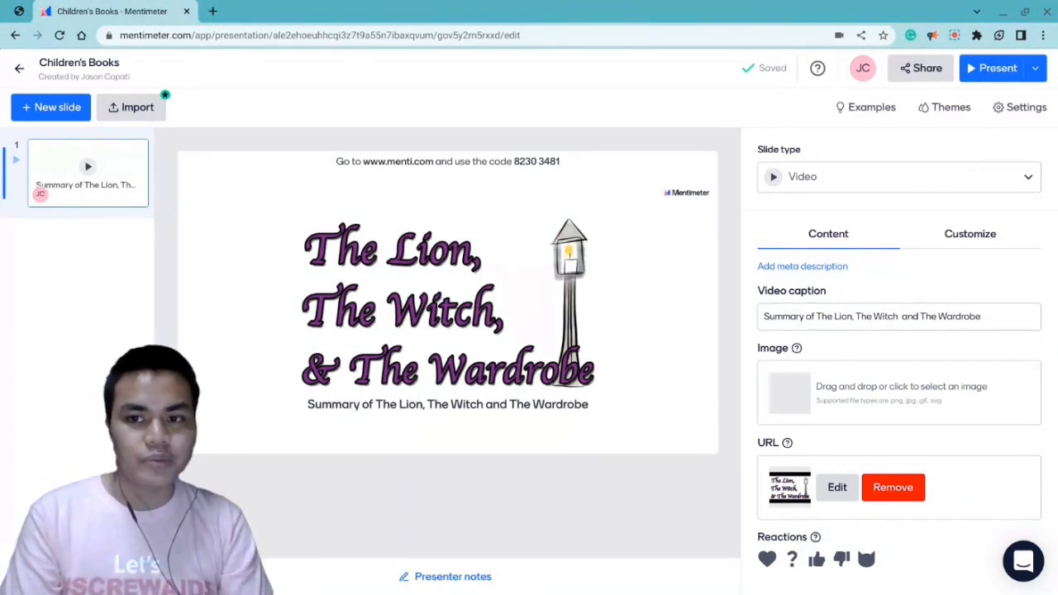
- Change the video slide to the Quote content slide type
{"action": "left_click", "coordinate": [792, 182]}
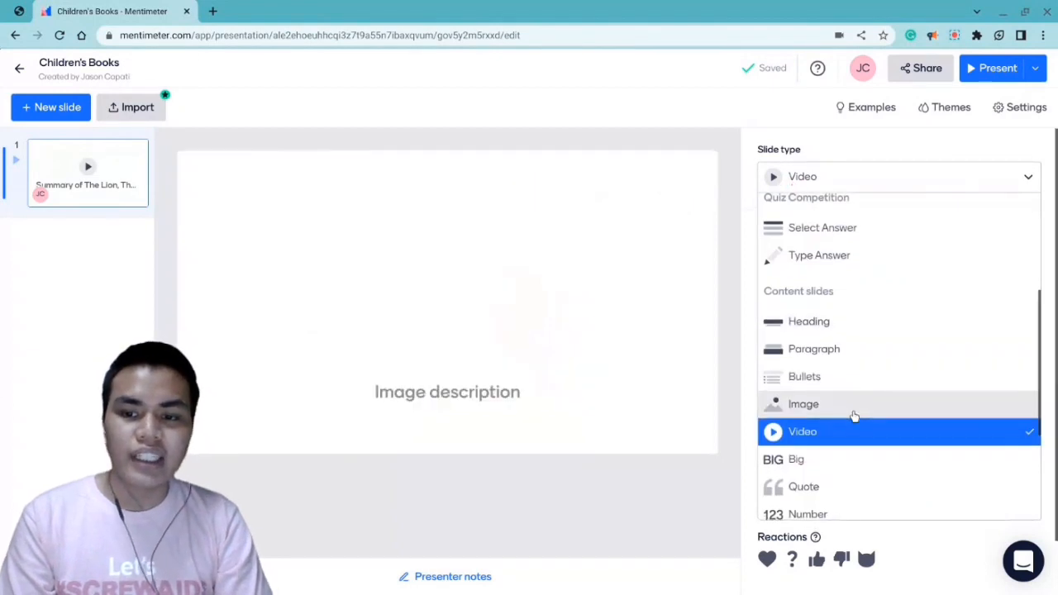
{"action": "scroll", "coordinate": [854, 416], "scroll_direction": "down", "scroll_amount": 2}
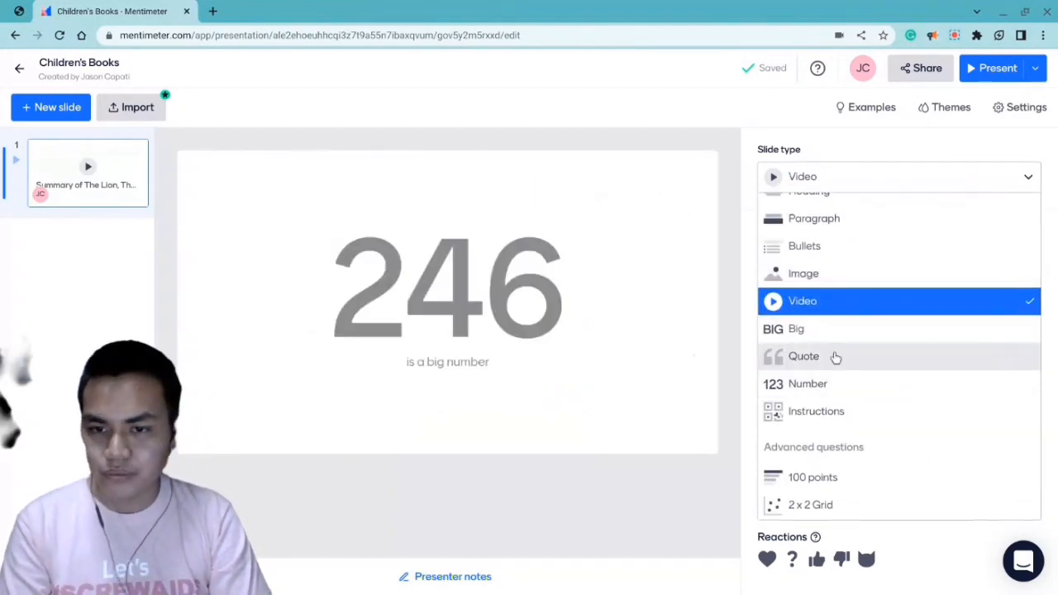
{"action": "left_click", "coordinate": [836, 357]}
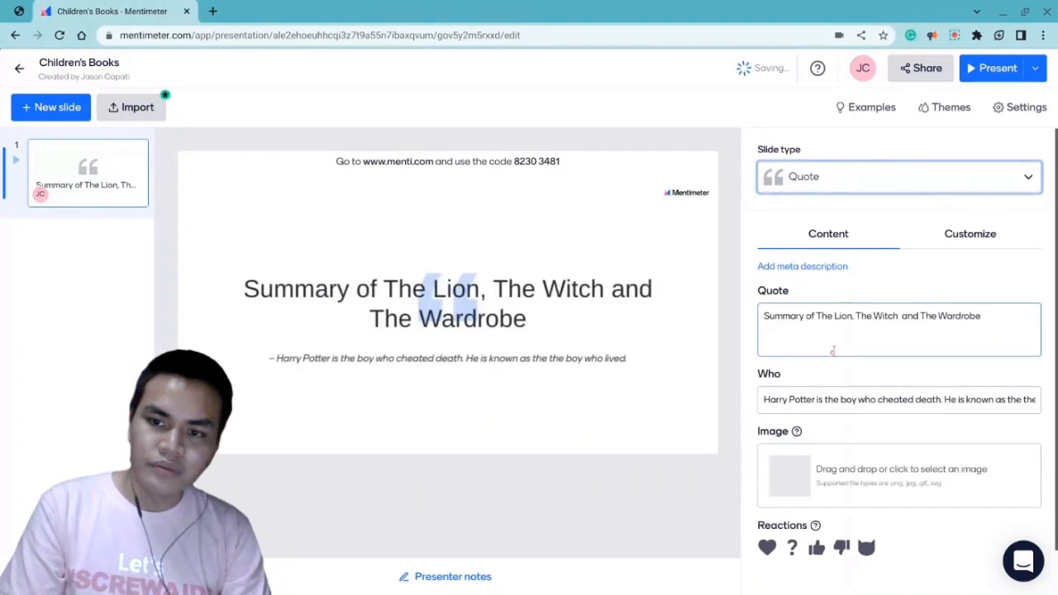
- Copy "There is no friend as loyal as a book." from the script PDF and replace the slide's quote text with it
{"action": "left_click", "coordinate": [1, 4]}
{"action": "left_click_drag", "start_coordinate": [318, 257], "coordinate": [583, 258]}
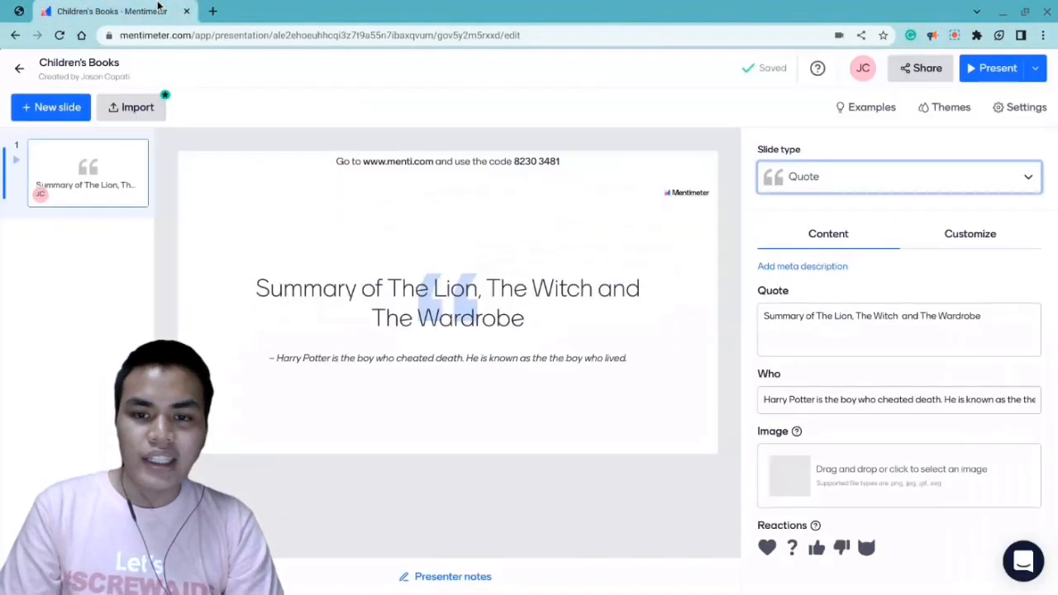
{"action": "left_click", "coordinate": [116, 11]}
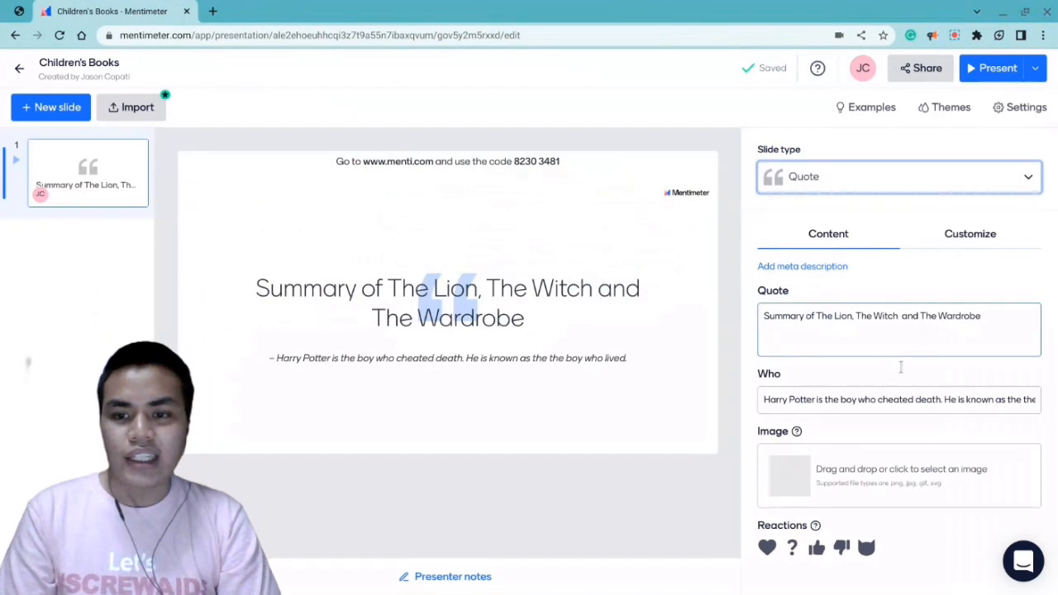
{"action": "left_click", "coordinate": [822, 334]}
{"action": "key", "text": "ctrl+a"}
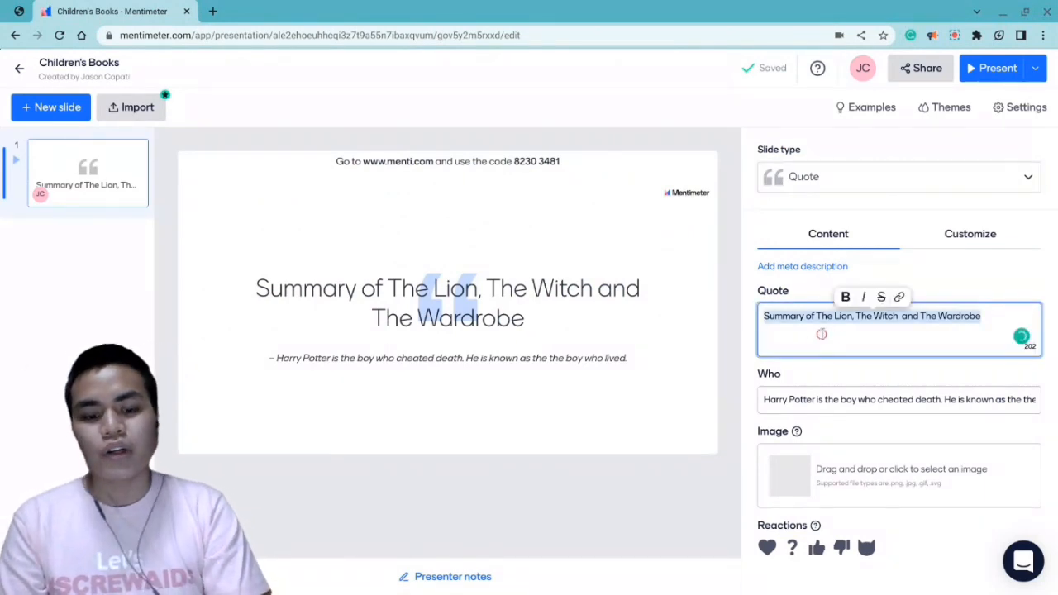
{"action": "key", "text": "ctrl+v"}
{"action": "type", "text": "."}
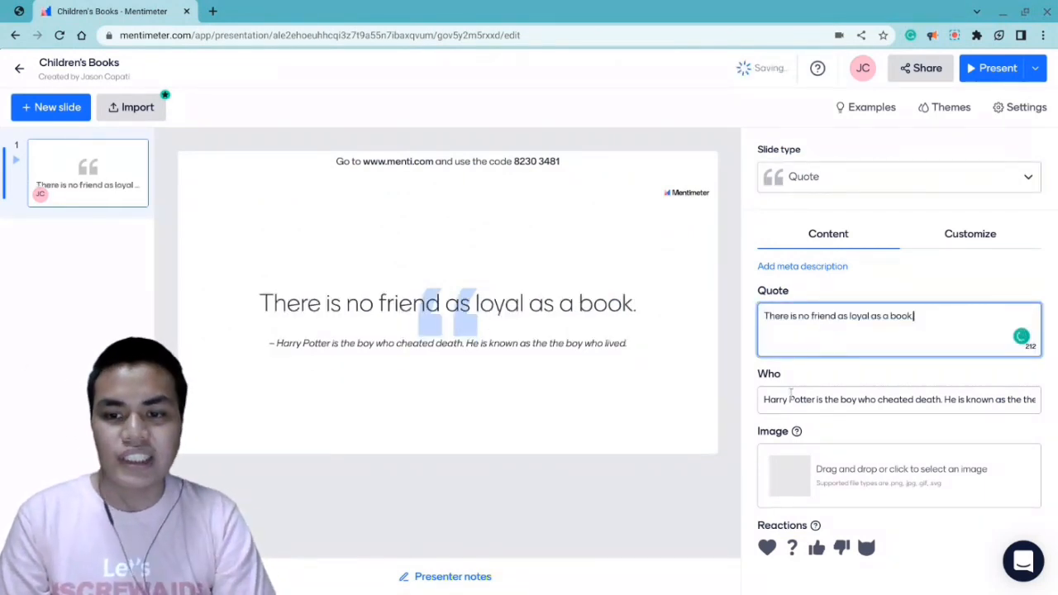
- Switch to the Mentimeter Script PDF and copy the quote's author, "Earnest Hemmingway"
{"action": "left_click", "coordinate": [790, 399]}
{"action": "left_click", "coordinate": [17, 9]}
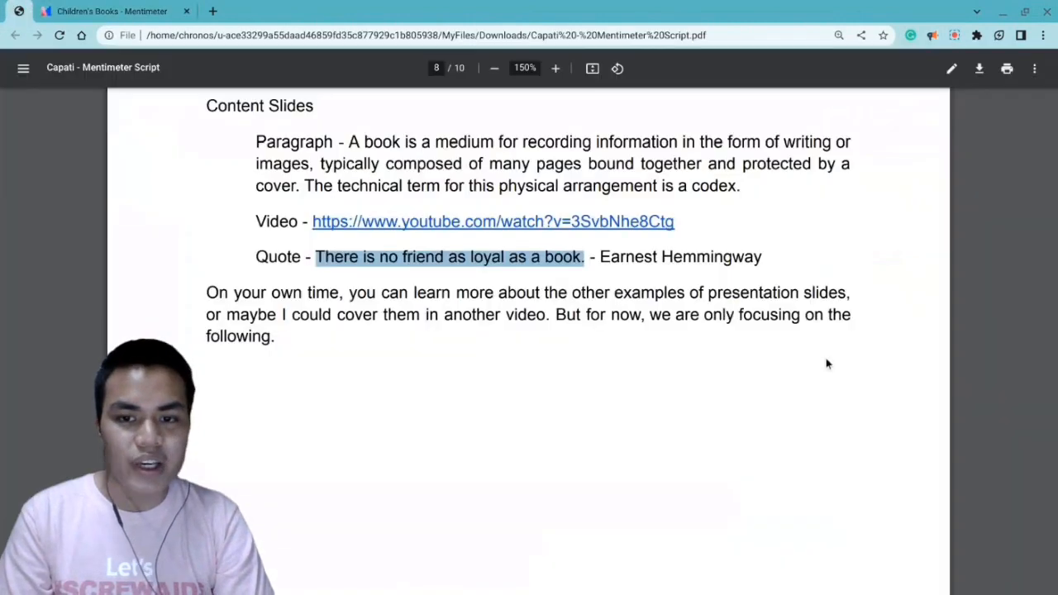
{"action": "left_click_drag", "start_coordinate": [772, 253], "coordinate": [603, 259]}
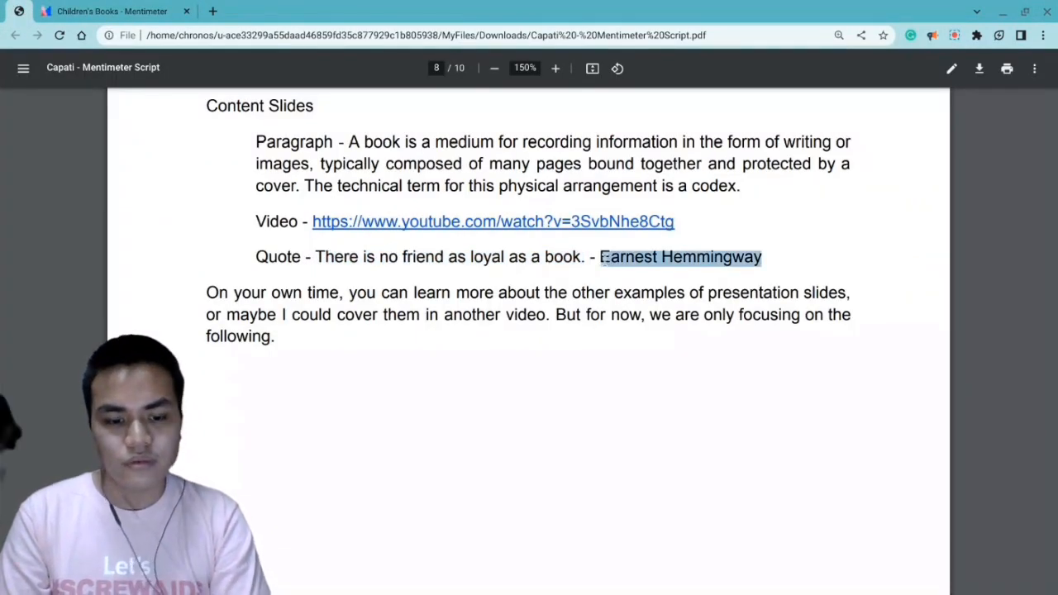
{"action": "left_click", "coordinate": [186, 11]}
{"action": "left_click", "coordinate": [48, 11]}
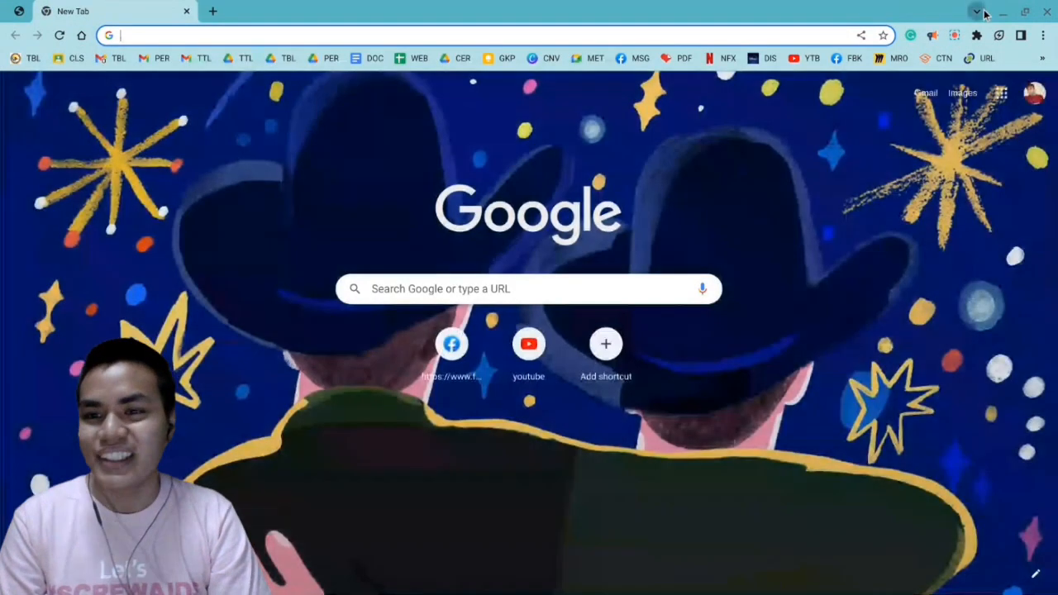
- Reopen the recently closed Children's Books presentation in Mentimeter and close the blank new tab
{"action": "left_click", "coordinate": [978, 12]}
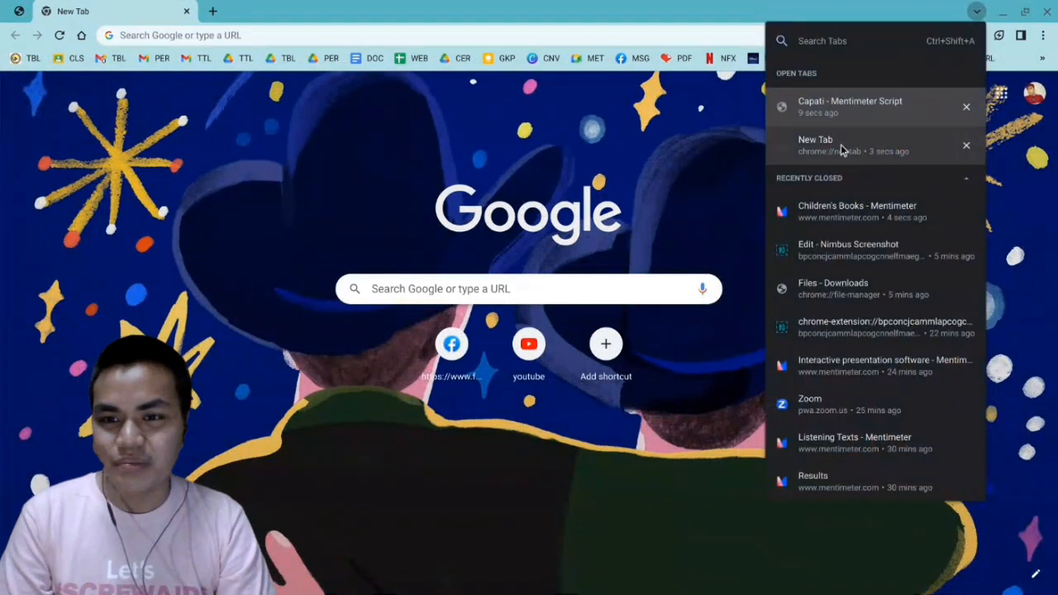
{"action": "left_click", "coordinate": [841, 207]}
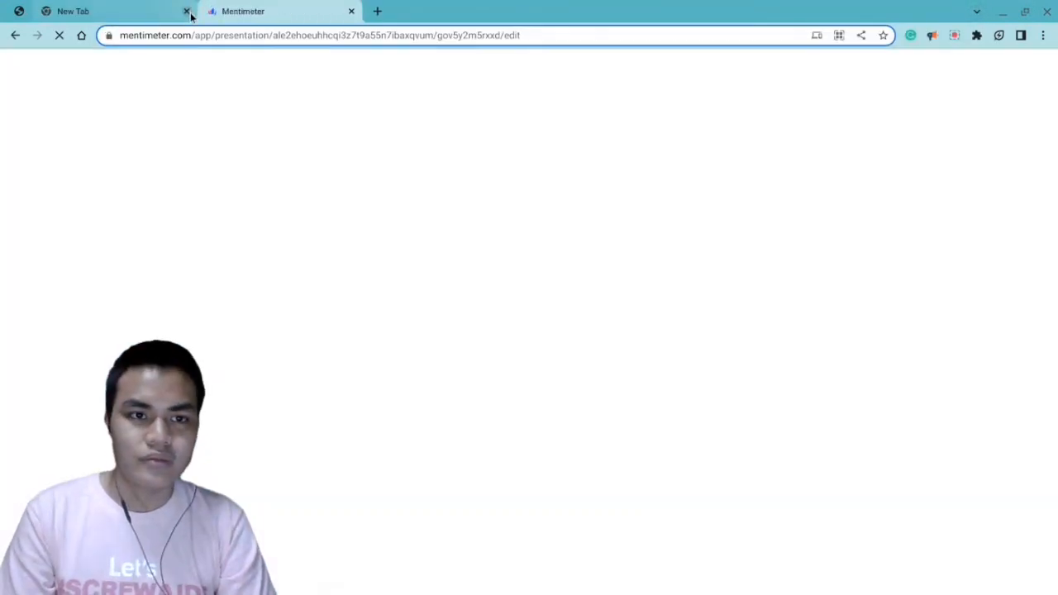
{"action": "left_click", "coordinate": [186, 11]}
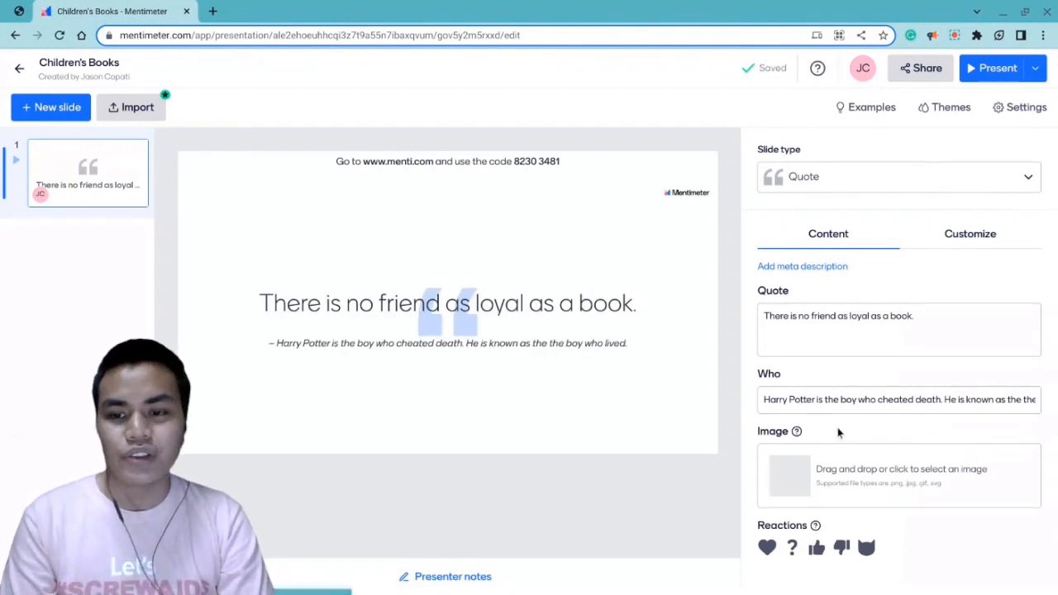
- Replace the Harry Potter text in the quote slide's Who field with "Earnest Hemmingway"
{"action": "left_click", "coordinate": [817, 404]}
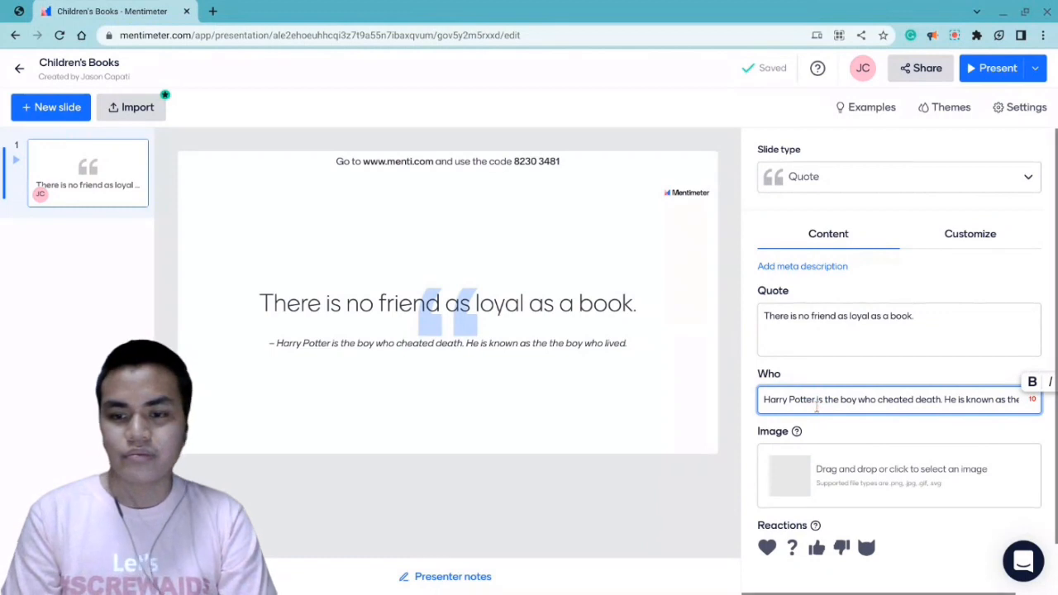
{"action": "triple_click", "coordinate": [806, 405]}
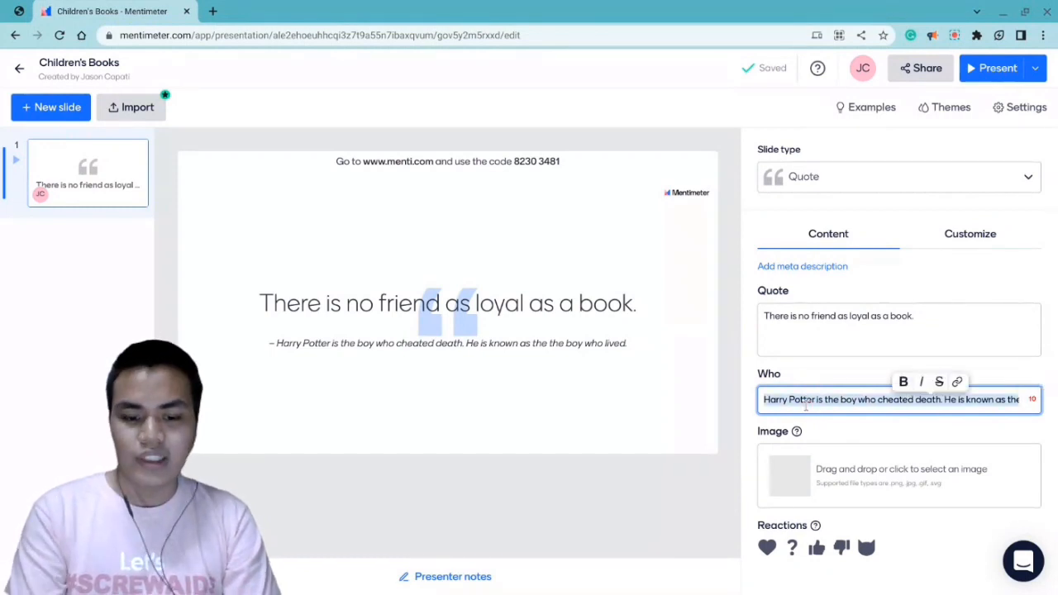
{"action": "type", "text": "Earnest Hemmingway"}
{"action": "left_click", "coordinate": [643, 506]}
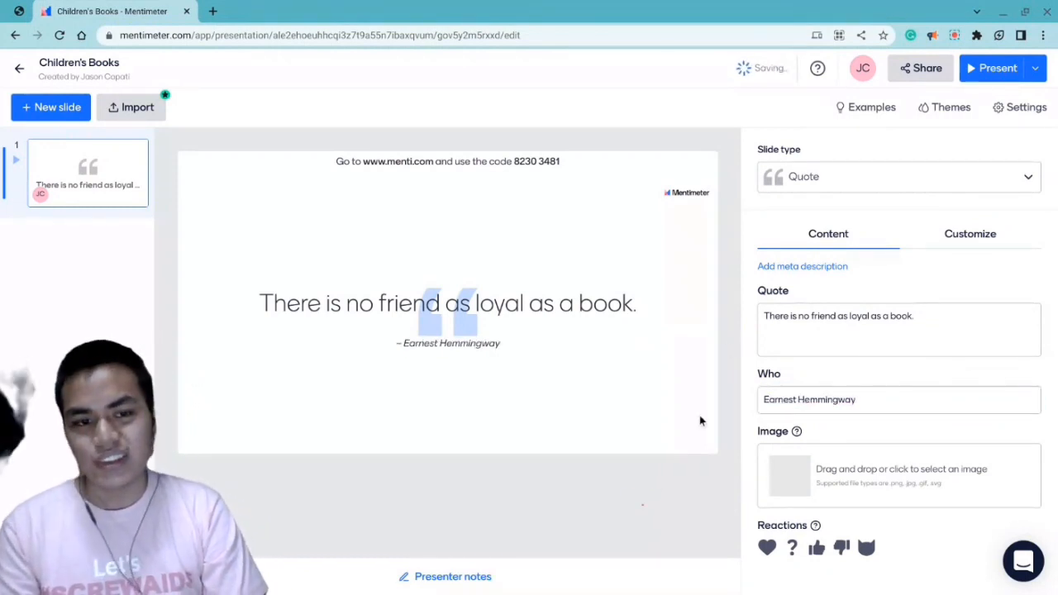